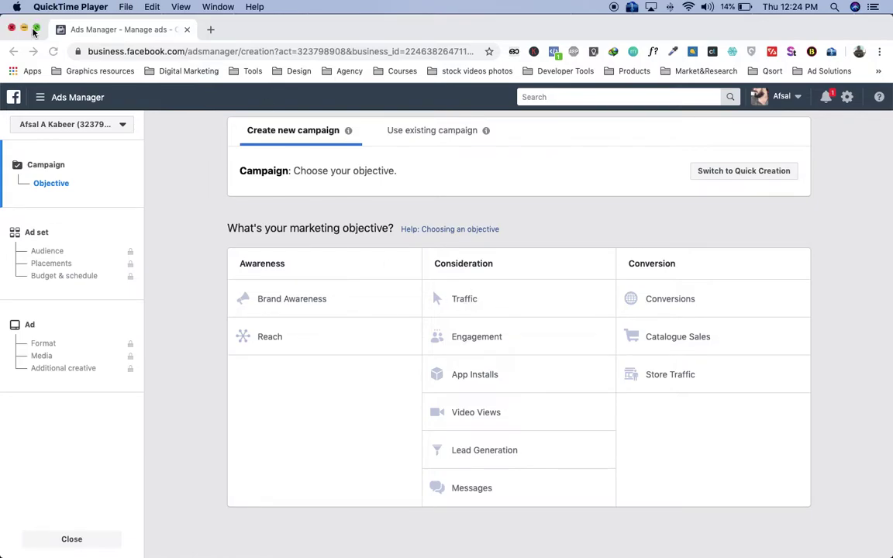
- Choose the Traffic objective, name the campaign Traffic_mywebsite and continue to the ad set settings
left_click(34, 34)
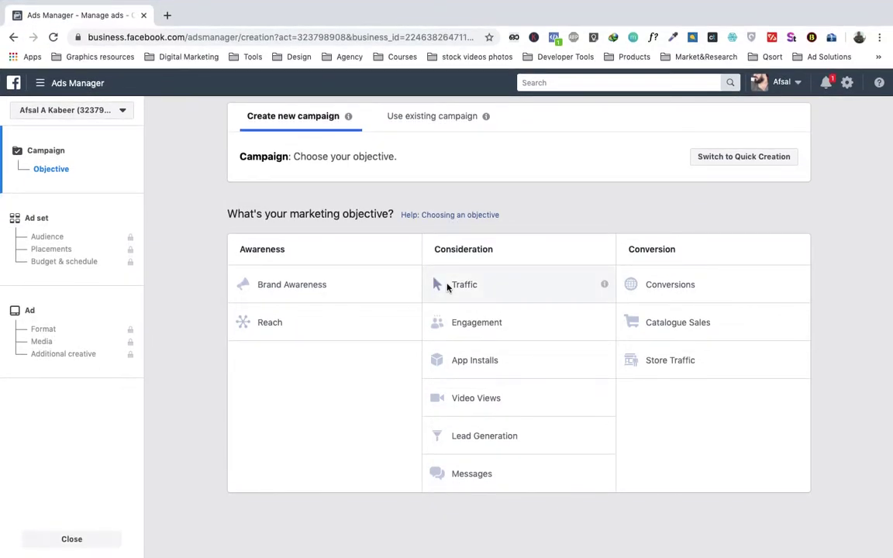
left_click(447, 288)
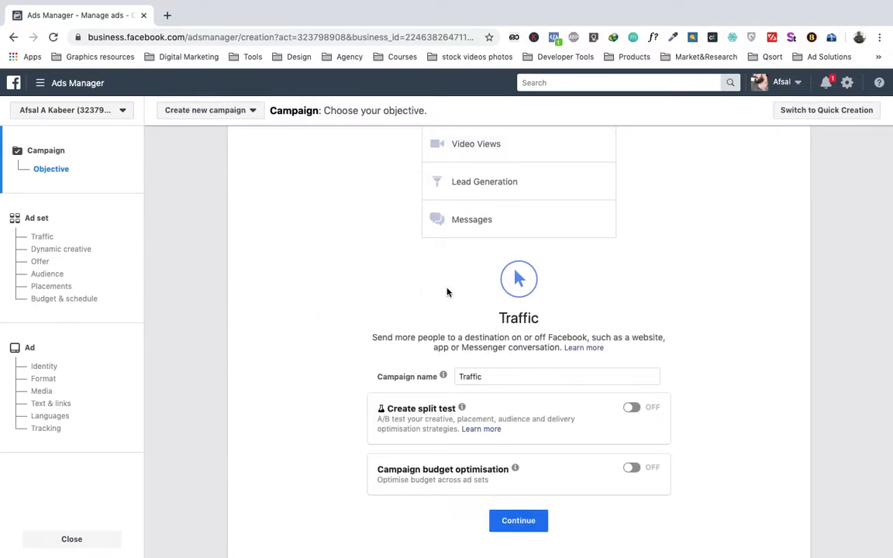
double_click(508, 380)
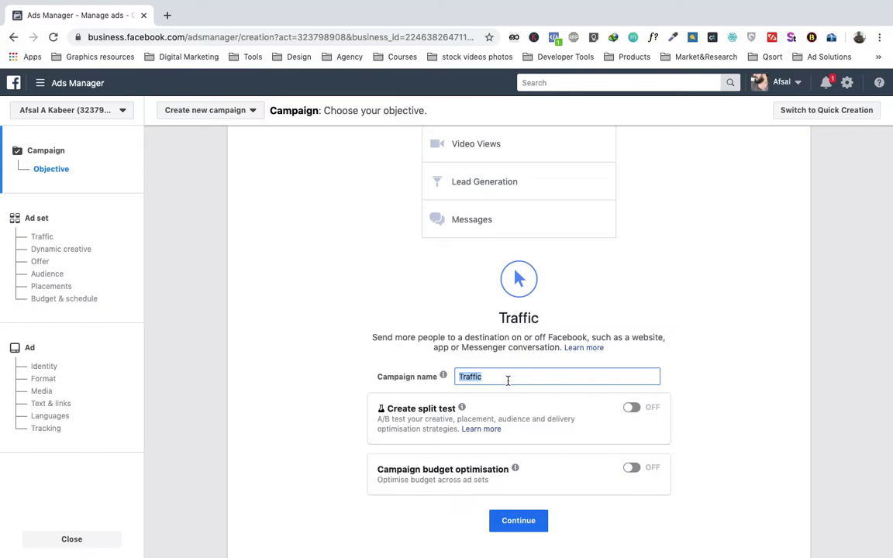
left_click(508, 380)
type("_mywebsite")
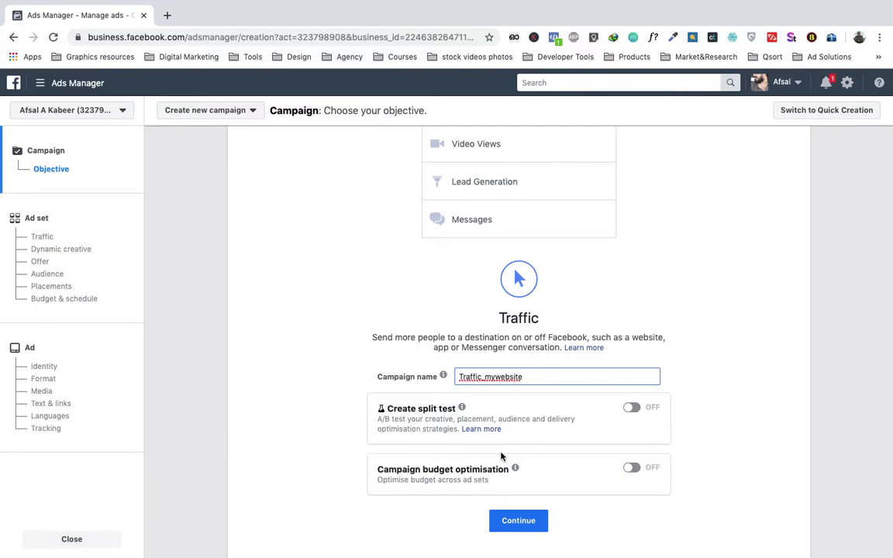
left_click(509, 524)
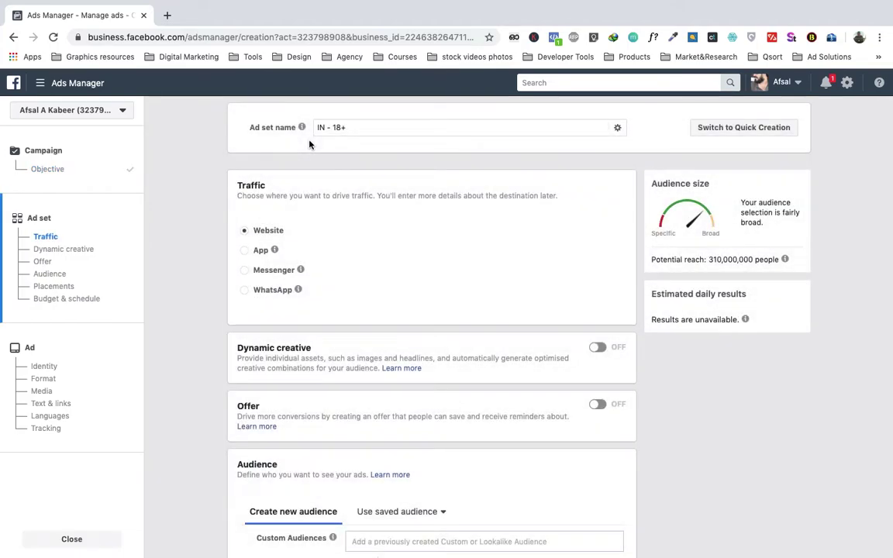
- Rename the ad set as mywebsite_traffic
left_click(366, 129)
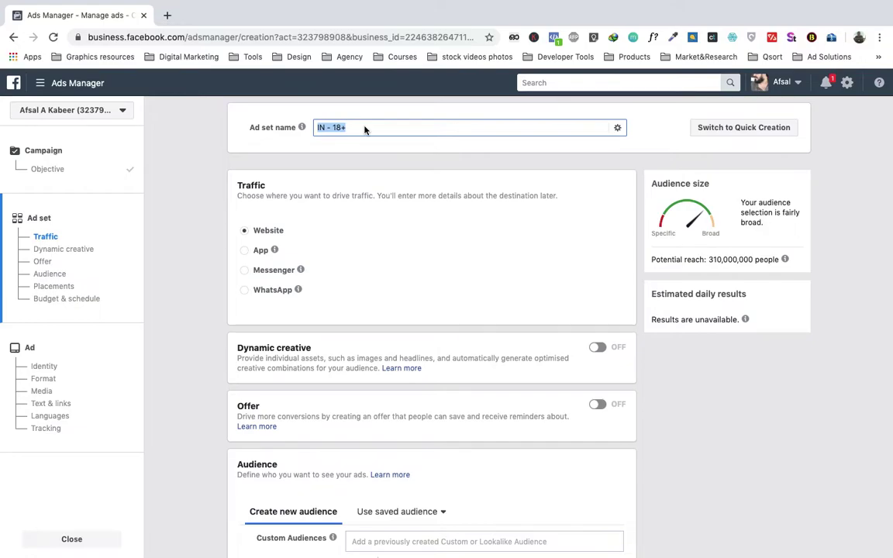
type("mywebsite_traffic")
- Edit the audience locations to include the countries Qatar and Bahrain in addition to India
scroll(349, 349, "down", 4)
scroll(349, 347, "down", 1)
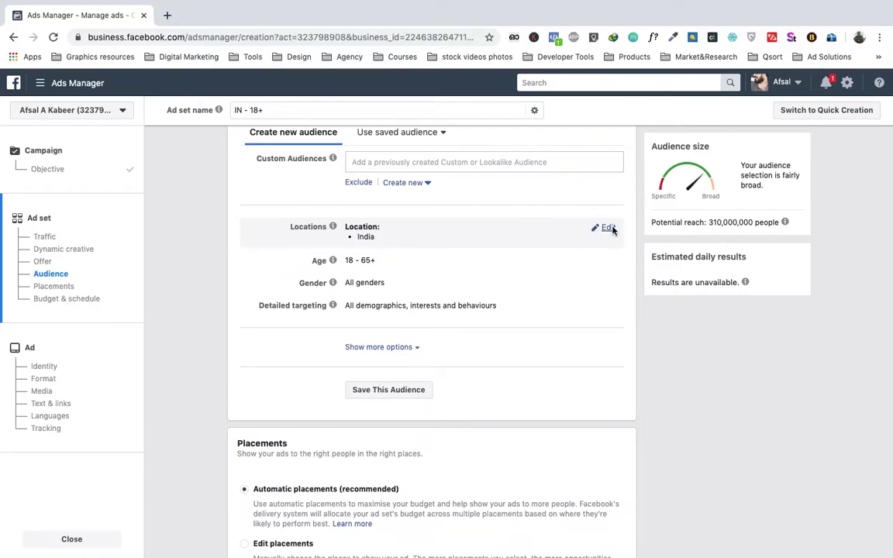
left_click(609, 228)
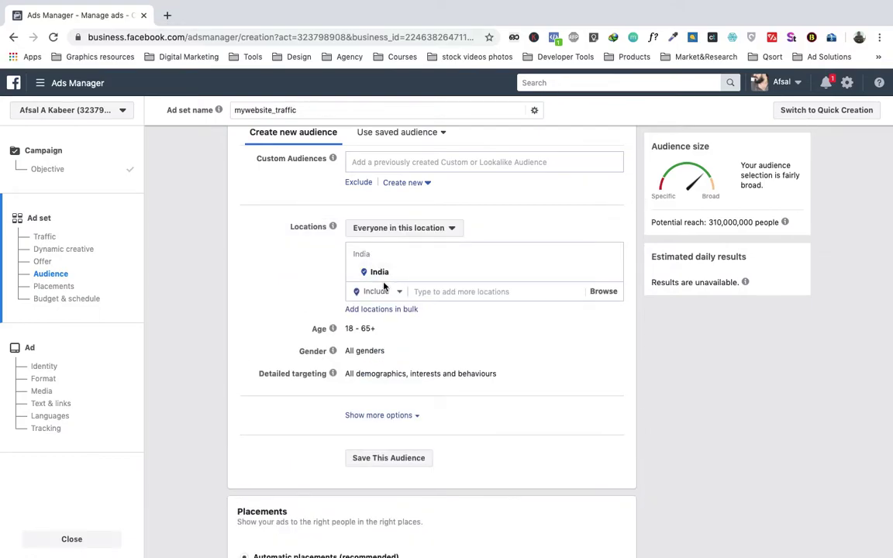
left_click(492, 291)
type("qatar")
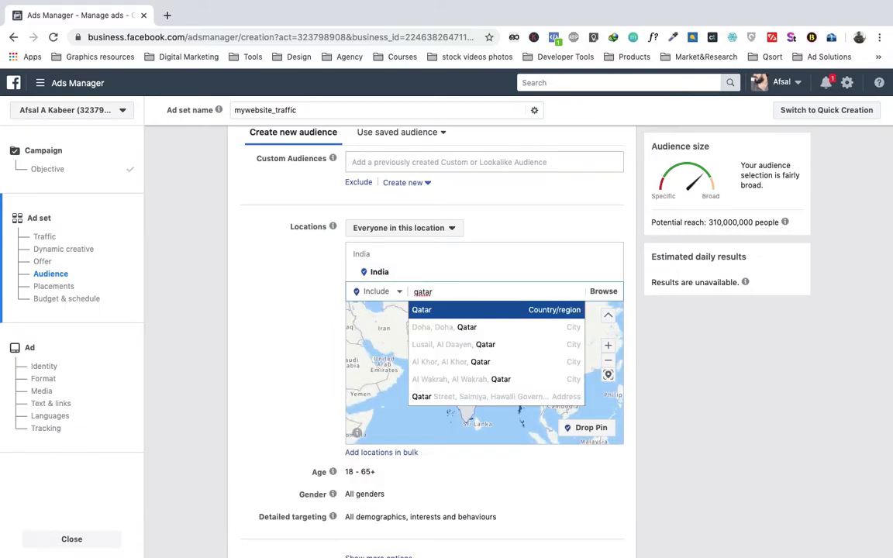
key("Return")
type("behra")
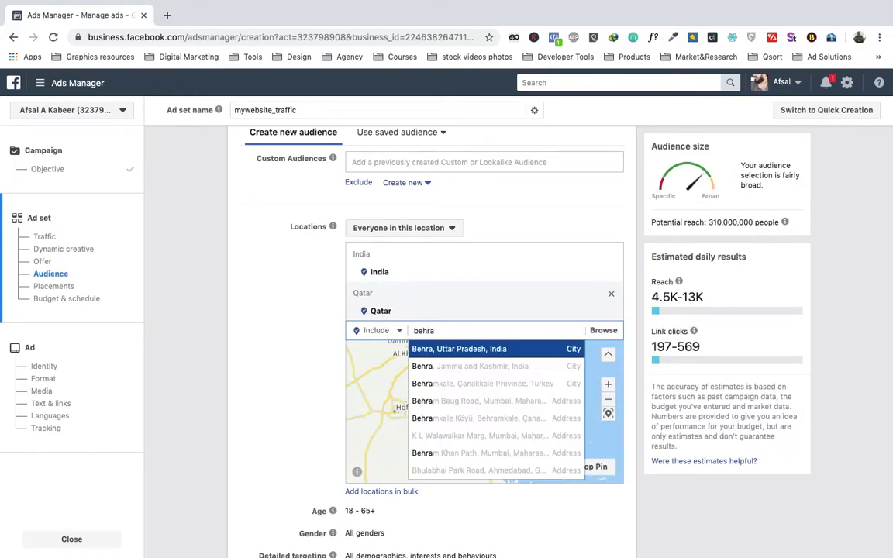
type("hra")
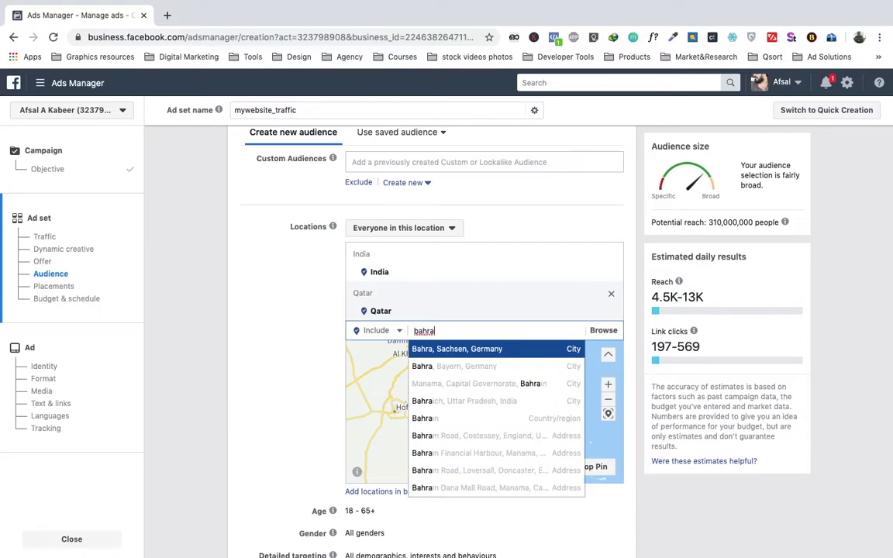
key("BackSpace")
key("BackSpace")
type("in")
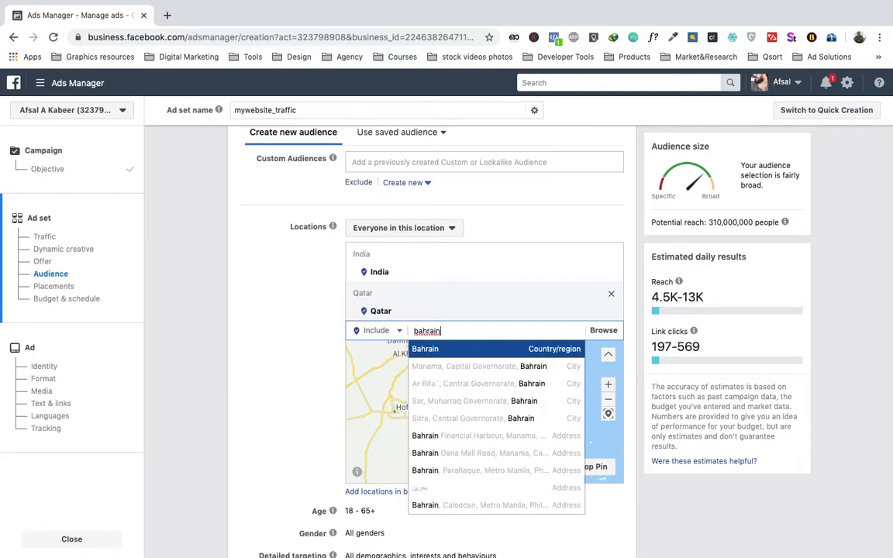
key("Return")
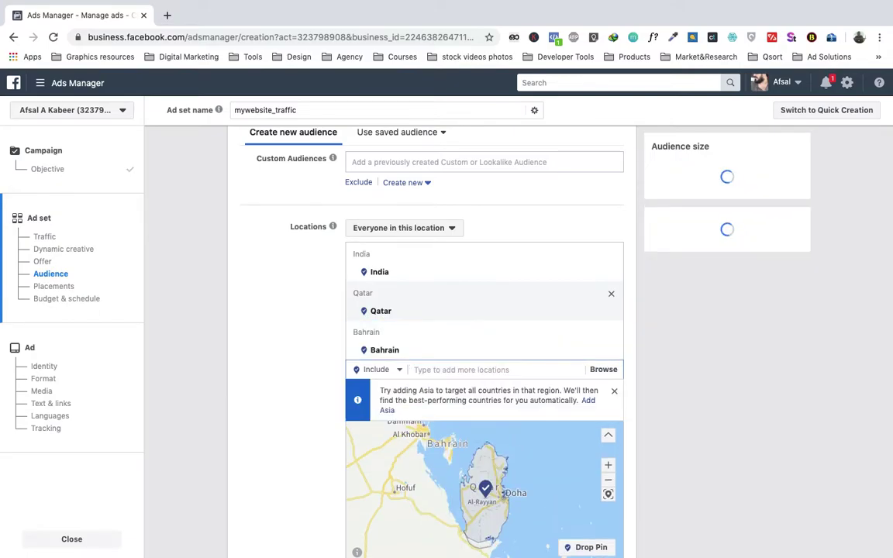
- Try to find Saudi Arabia and add it to the included audience locations
type("soudi")
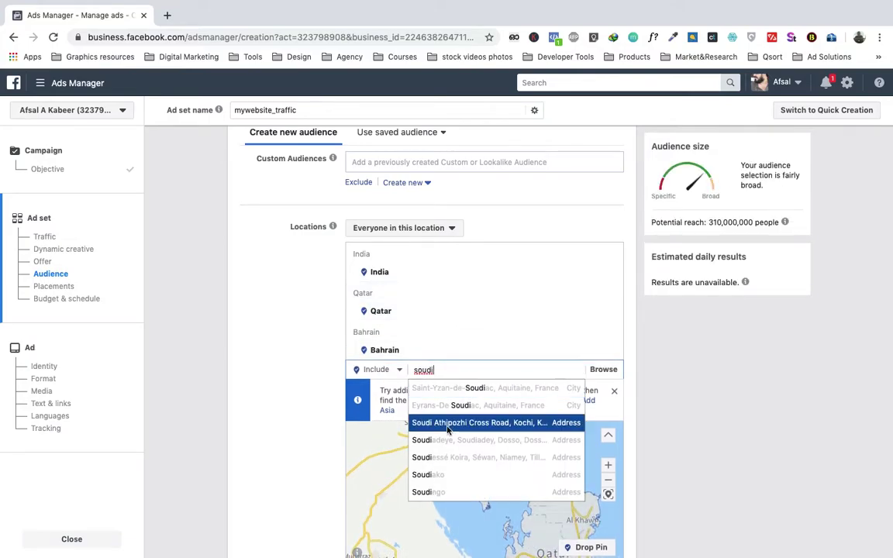
type("arab")
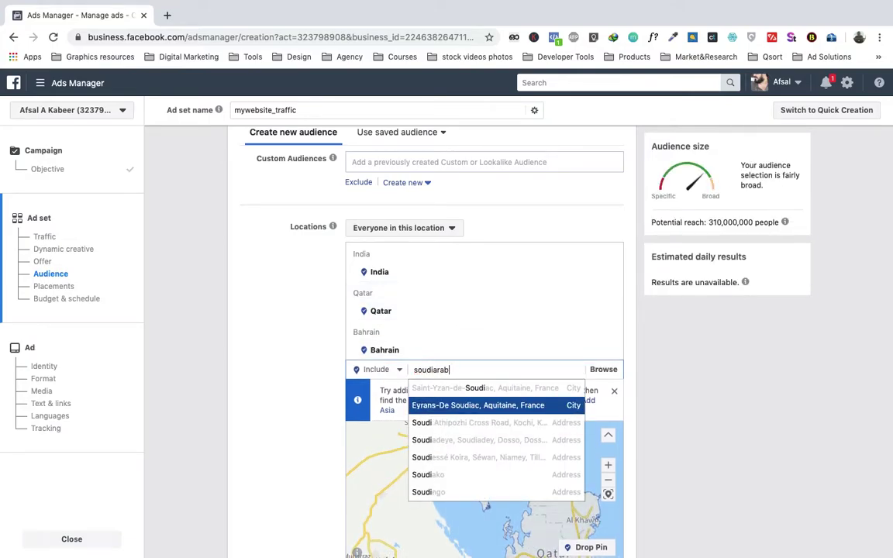
key("BackSpace")
key("BackSpace")
key("BackSpace")
key("BackSpace")
key("BackSpace")
key("BackSpace")
key("BackSpace")
key("BackSpace")
key("BackSpace")
type("ksa")
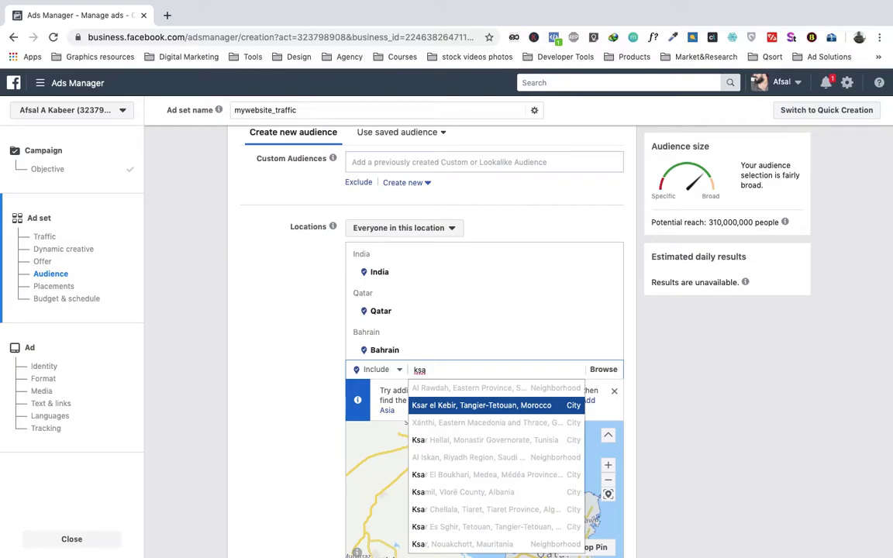
left_click(469, 406)
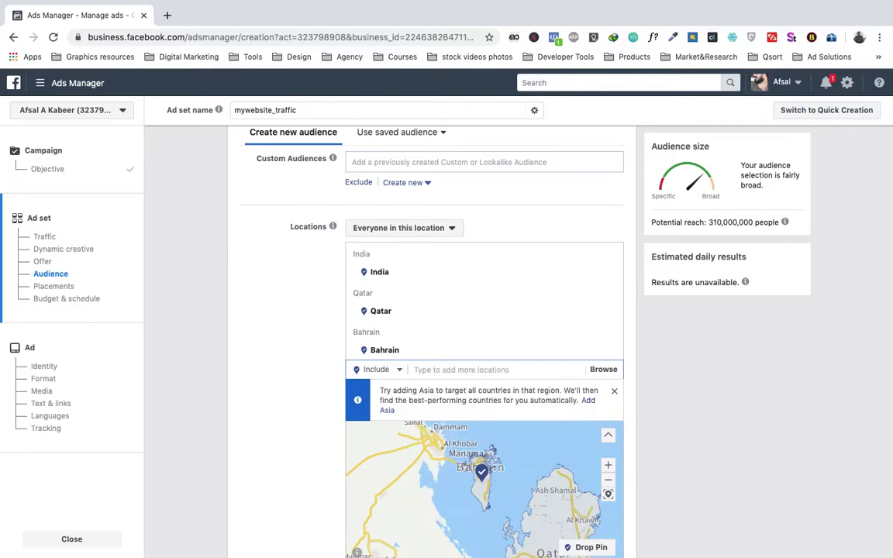
type("soudi arabia")
key("BackSpace")
key("BackSpace")
key("BackSpace")
key("BackSpace")
key("BackSpace")
key("BackSpace")
key("BackSpace")
key("BackSpace")
key("BackSpace")
key("BackSpace")
key("BackSpace")
key("BackSpace")
- Set the audience age range to 22 - 50
scroll(506, 365, "down", 5)
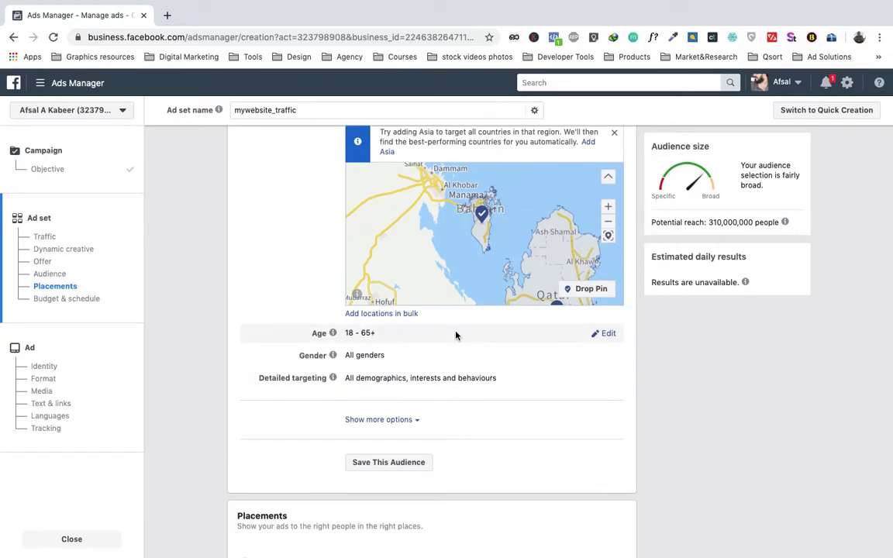
left_click(612, 335)
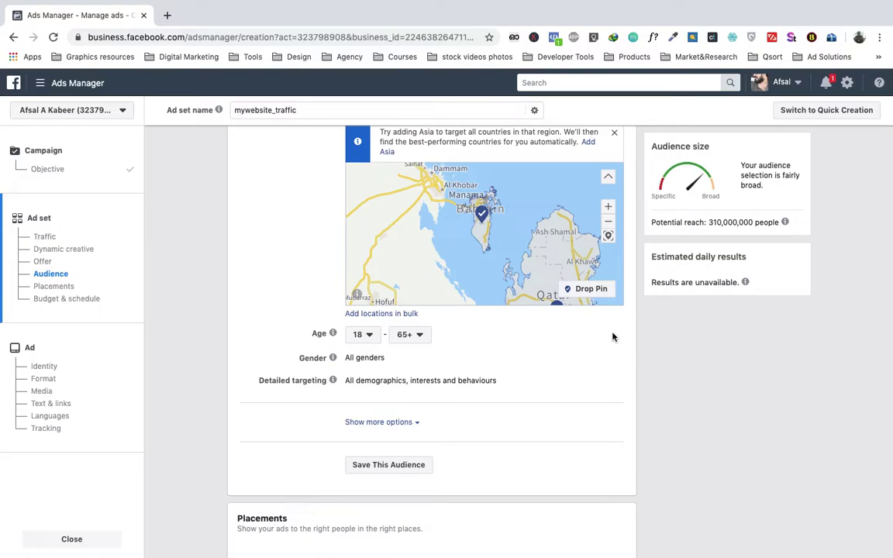
left_click(364, 335)
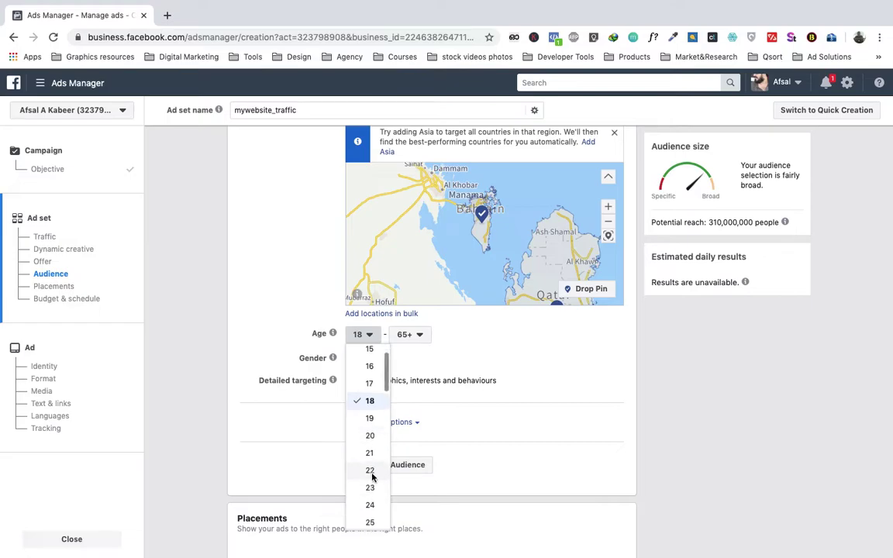
left_click(369, 471)
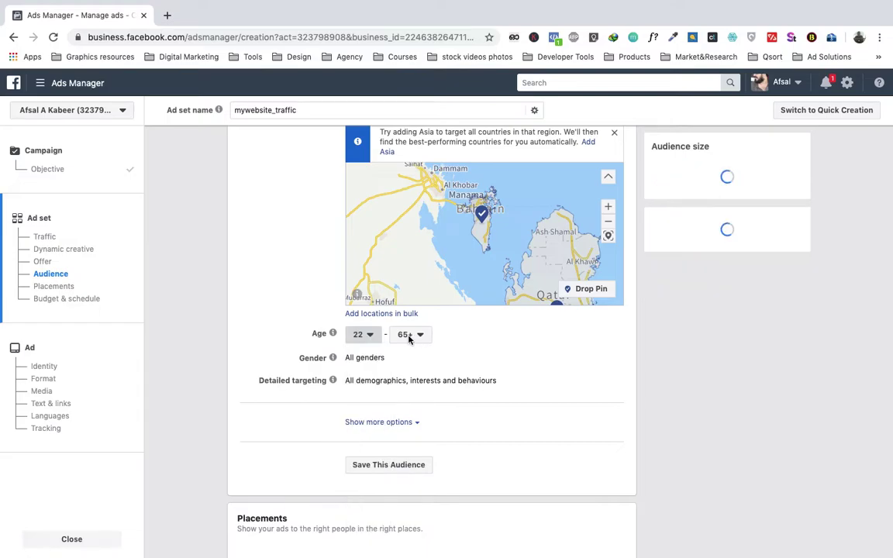
left_click(408, 338)
scroll(414, 448, "up", 3)
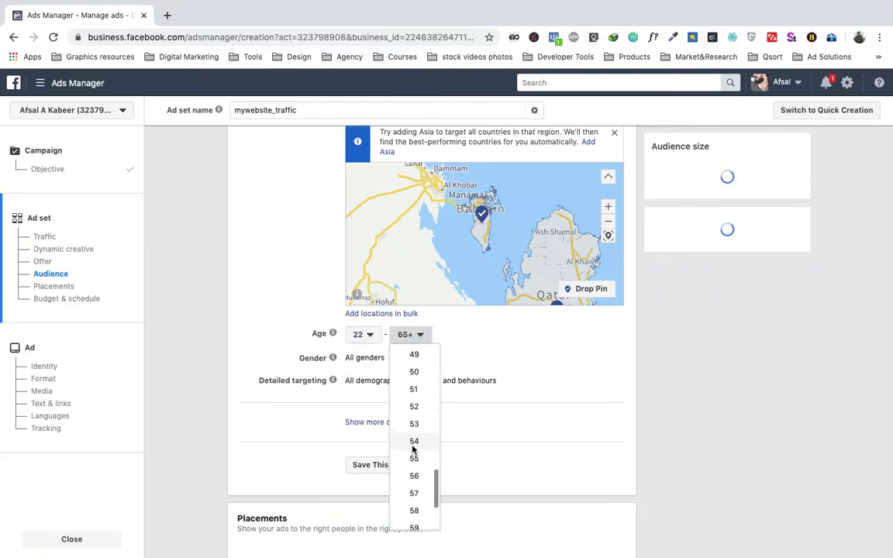
scroll(417, 419, "up", 1)
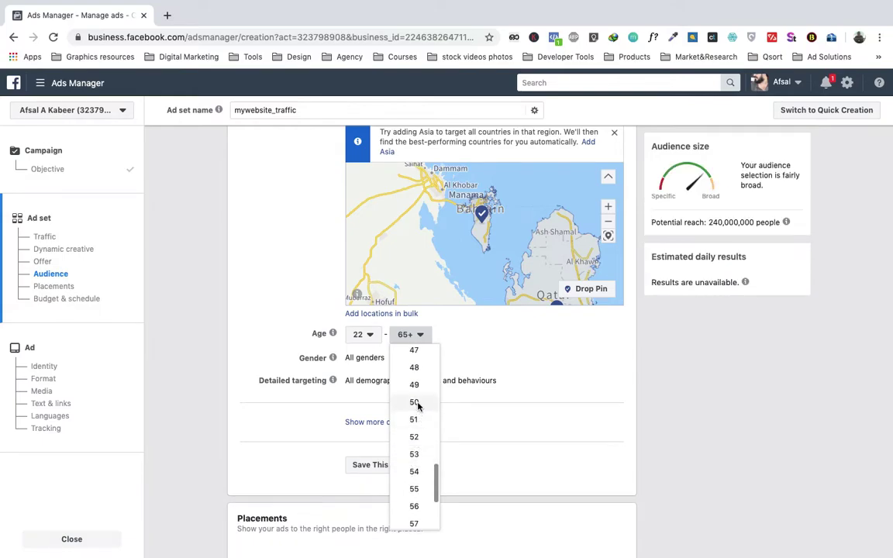
left_click(415, 402)
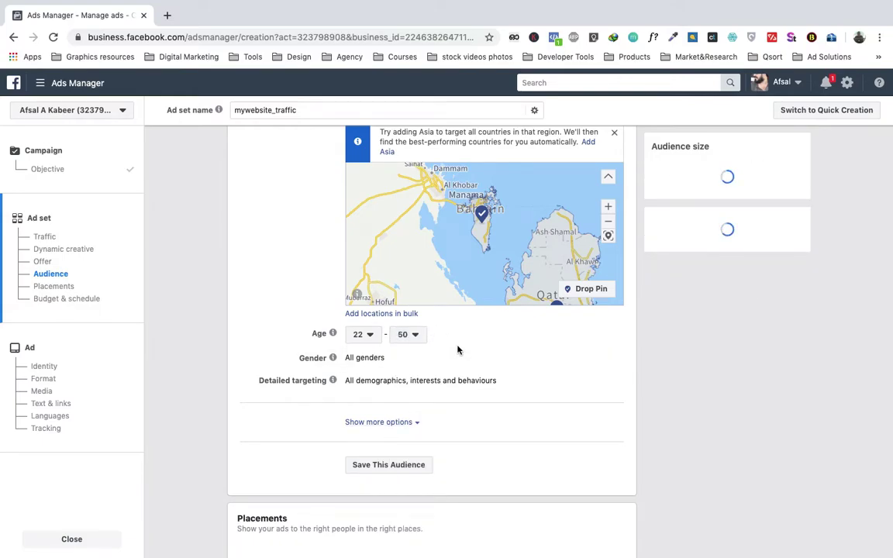
- Examine the potential reach estimate for the chosen locations and age range
scroll(458, 350, "up", 4)
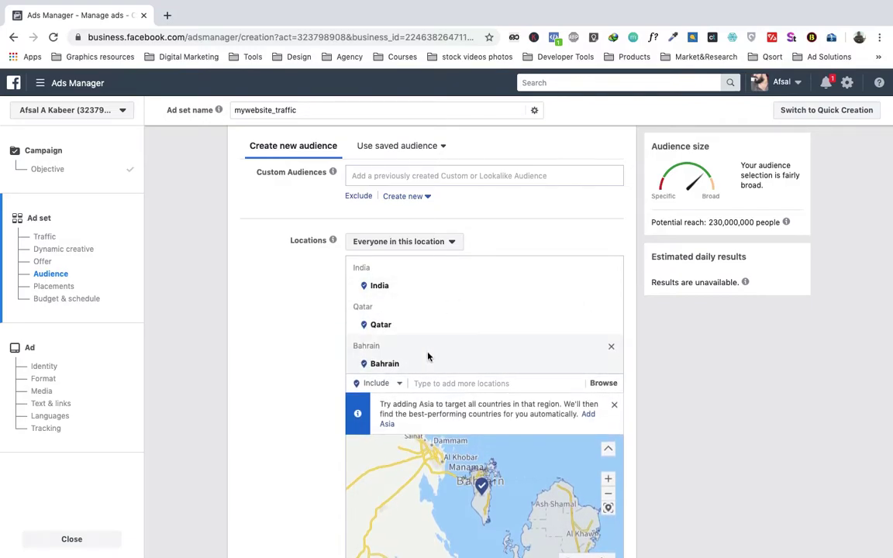
scroll(427, 356, "down", 2)
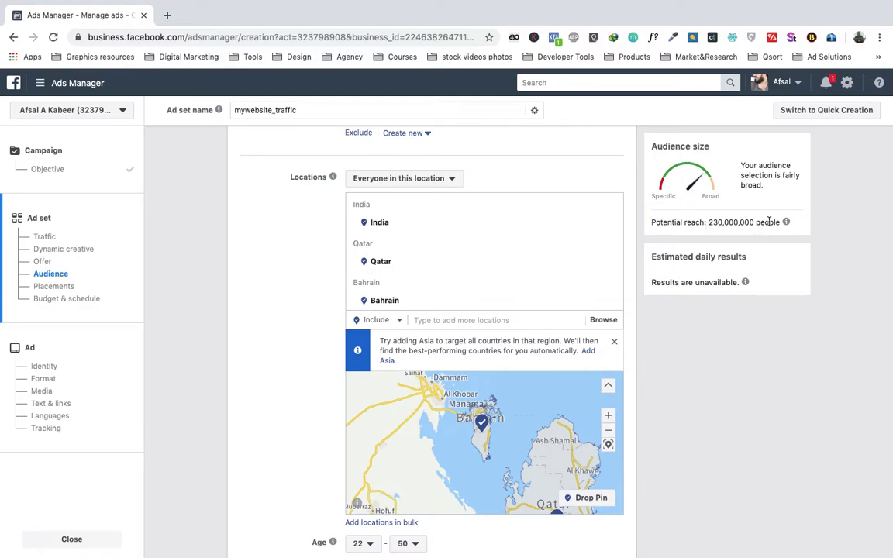
triple_click(717, 224)
left_click(718, 230)
scroll(490, 334, "down", 5)
scroll(491, 333, "up", 5)
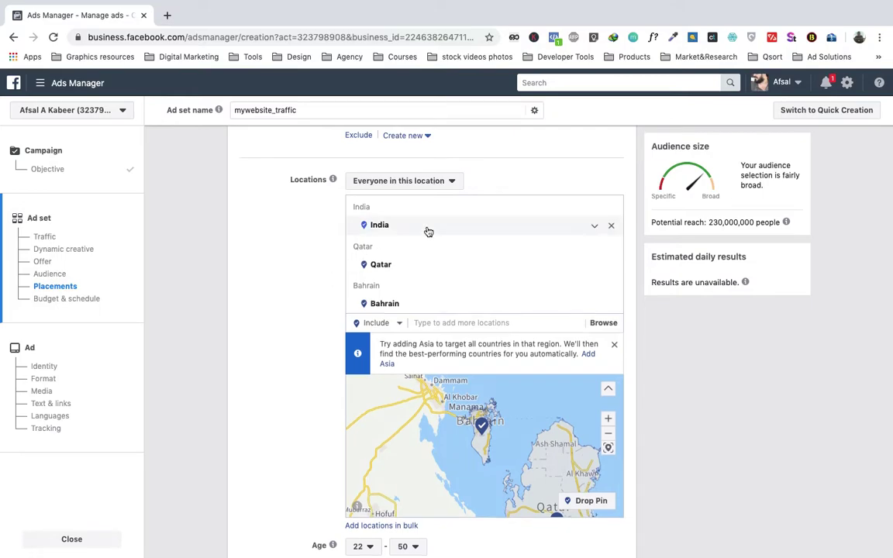
- Replace India with the state of Kerala in the audience locations
left_click(611, 228)
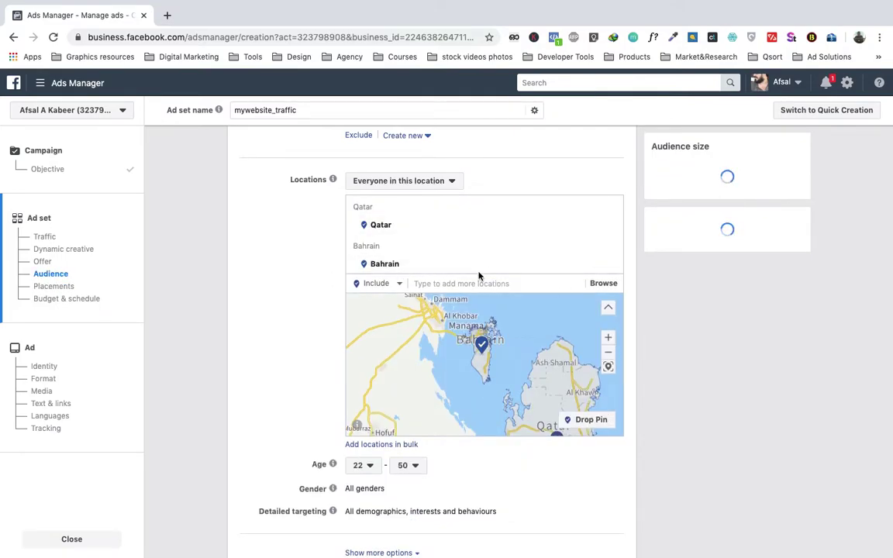
left_click(463, 284)
type("ke")
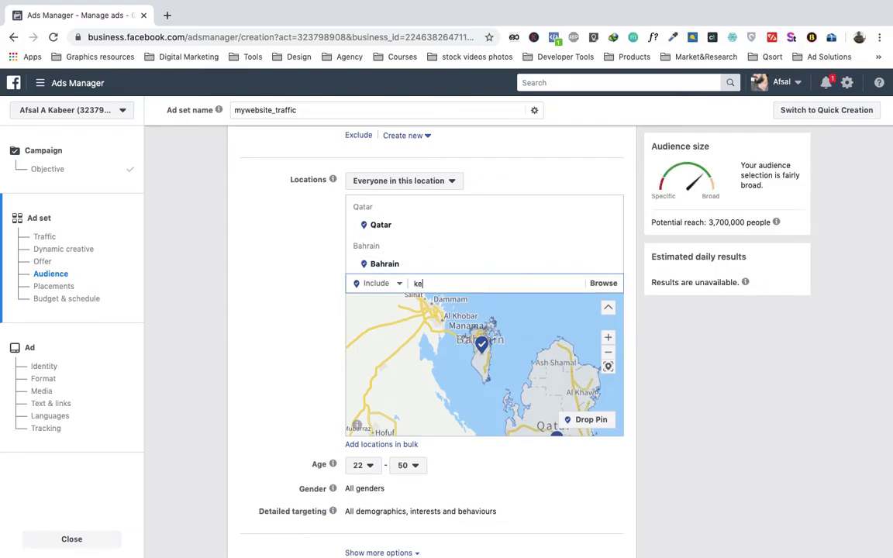
type("rala")
key("Return")
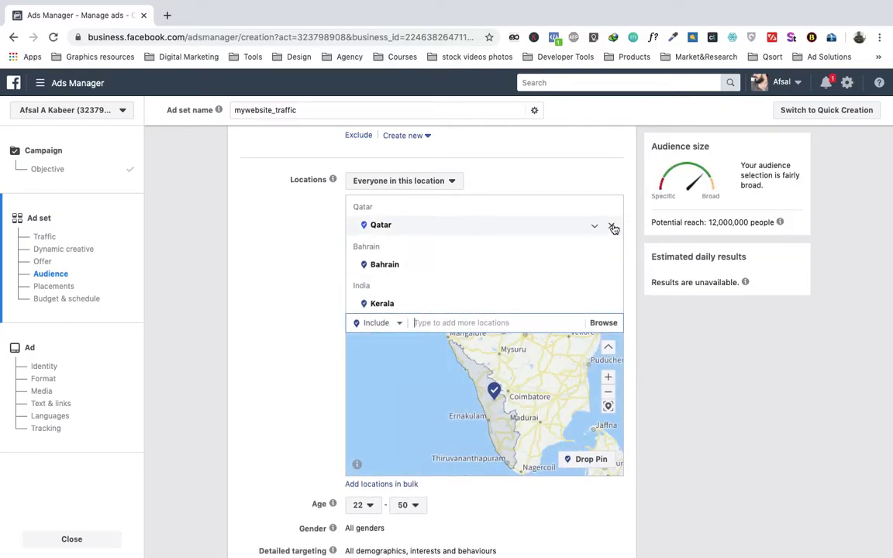
- Replace the country Qatar with the city of Doha in the audience locations, and remove Bahrain
left_click(611, 226)
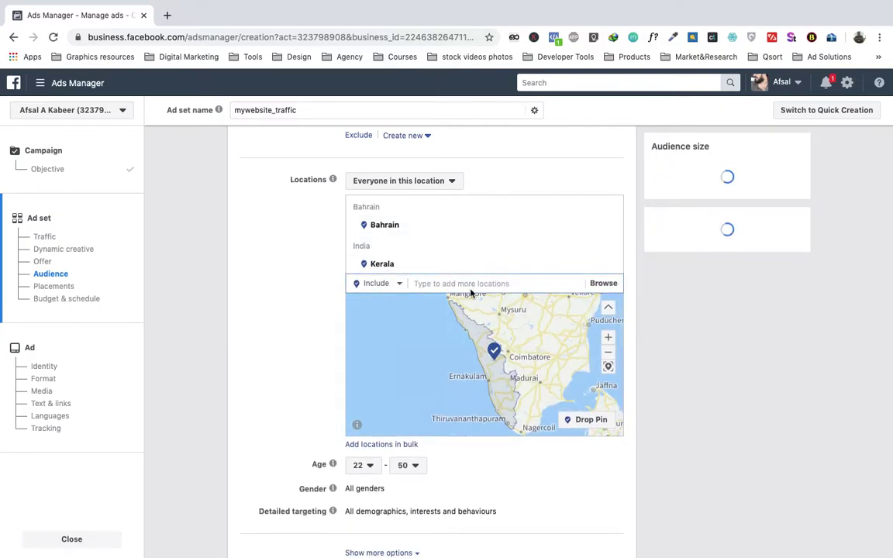
left_click(458, 286)
type("doha")
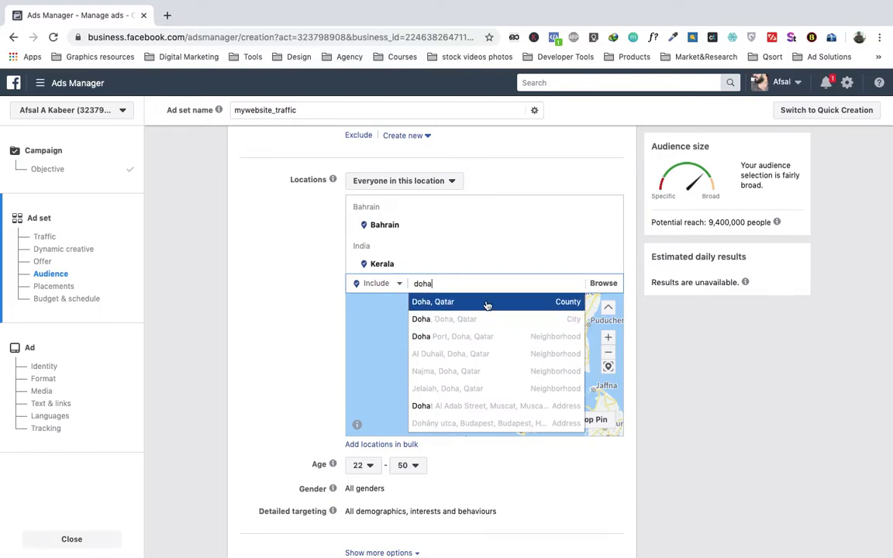
left_click(573, 321)
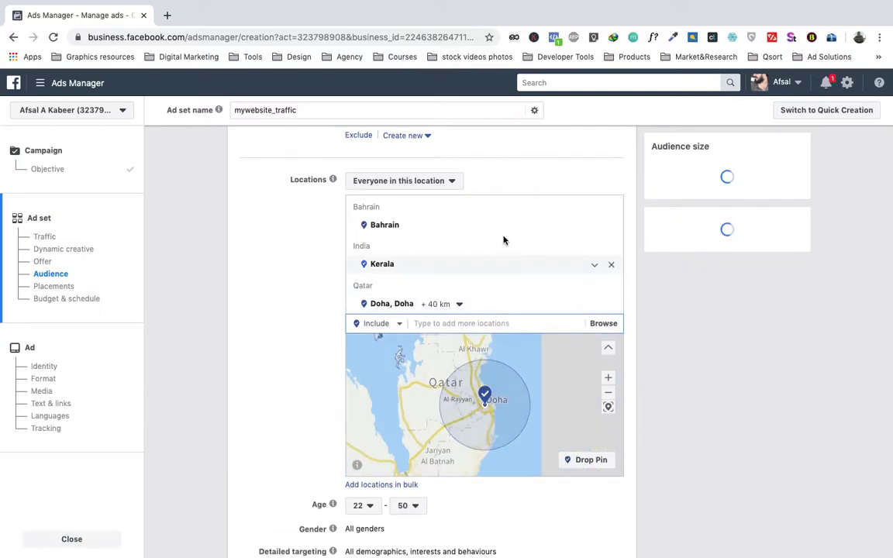
left_click(612, 226)
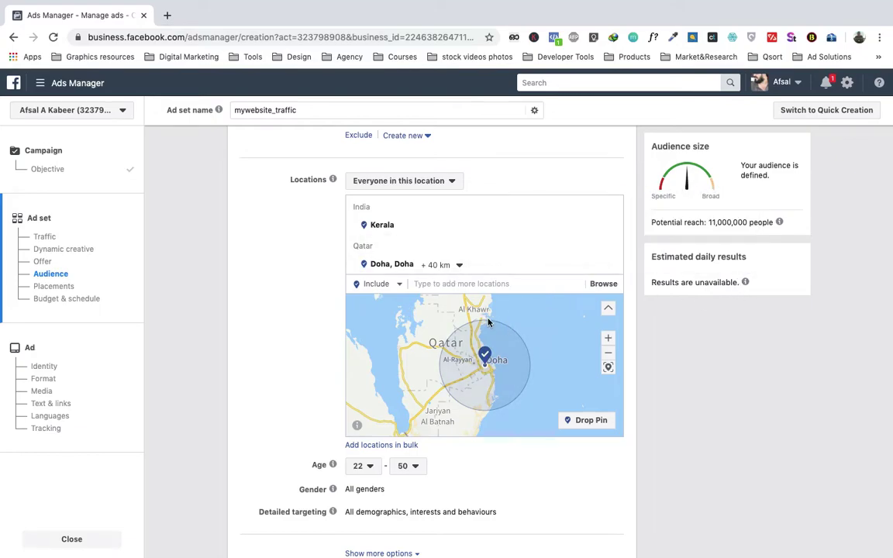
scroll(489, 323, "down", 1)
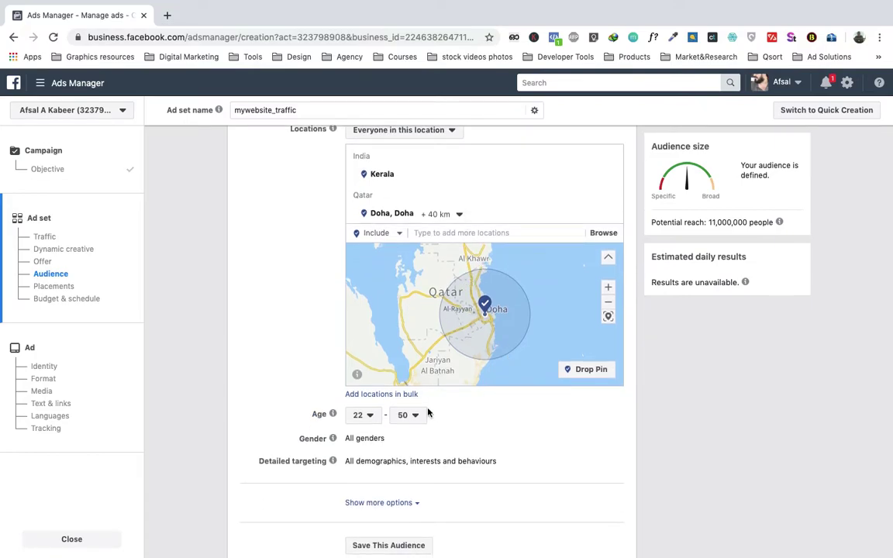
- Open the gender and detailed targeting settings for editing, and include people matching the Small business interest
scroll(428, 413, "down", 3)
mouse_move(419, 280)
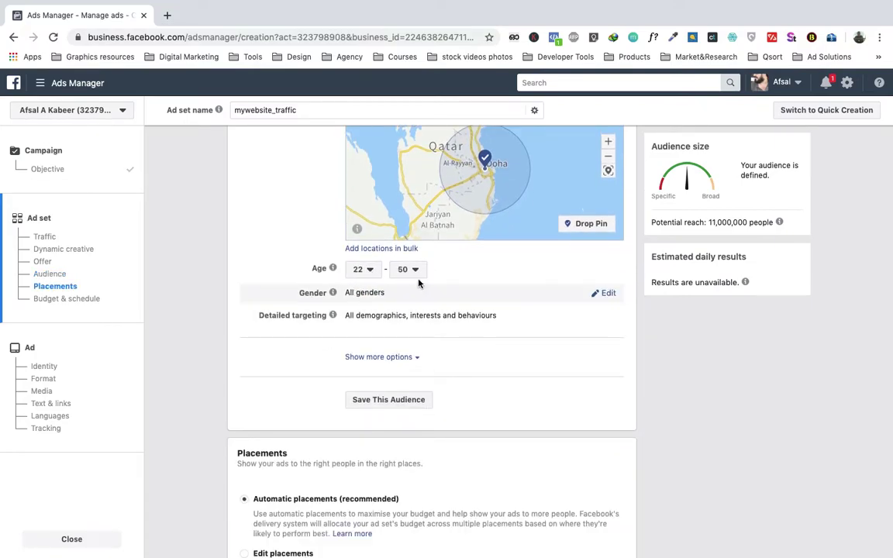
left_click(610, 294)
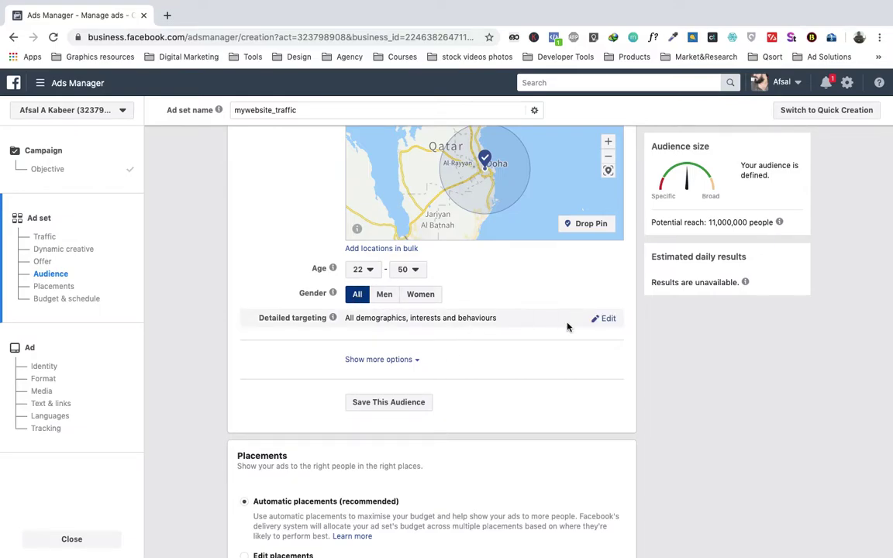
left_click(610, 320)
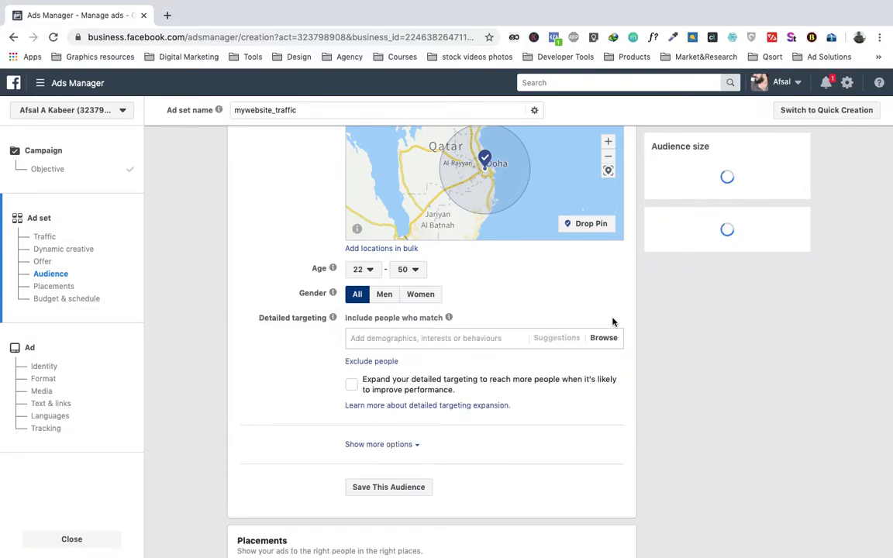
left_click(411, 340)
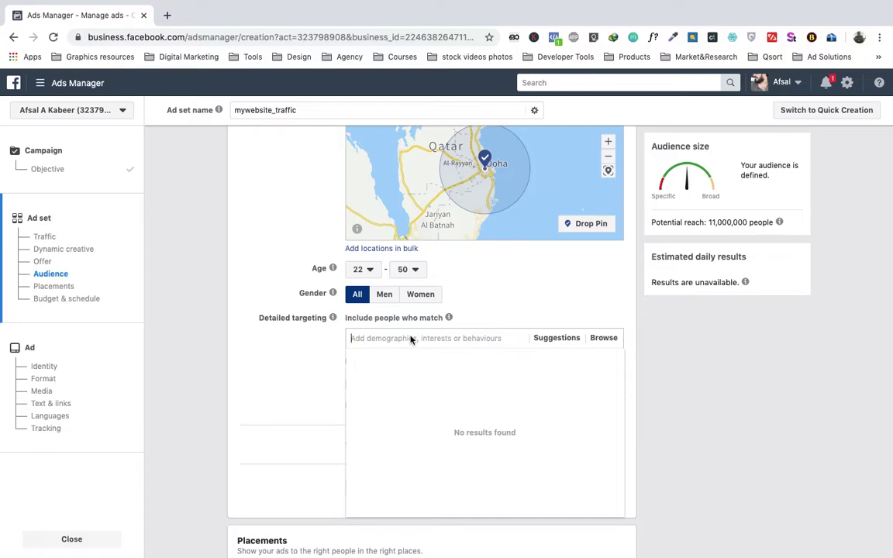
type("small")
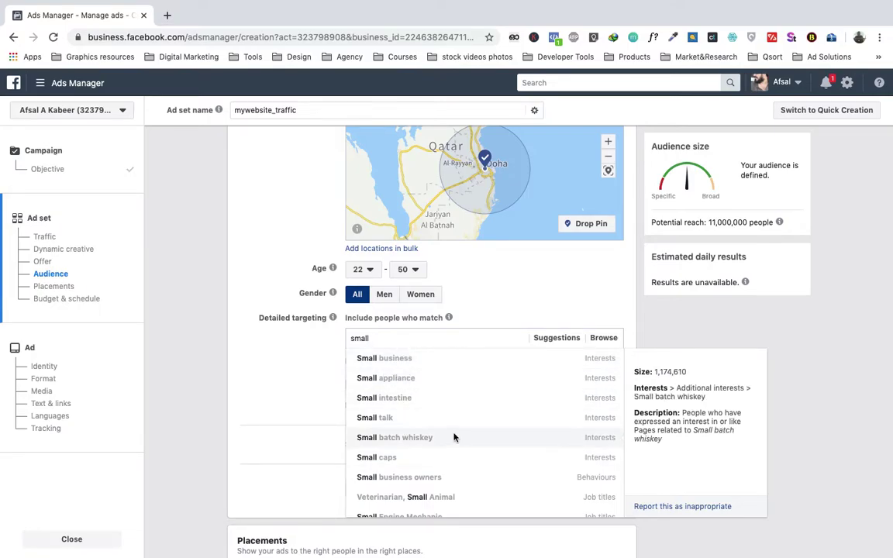
left_click(416, 359)
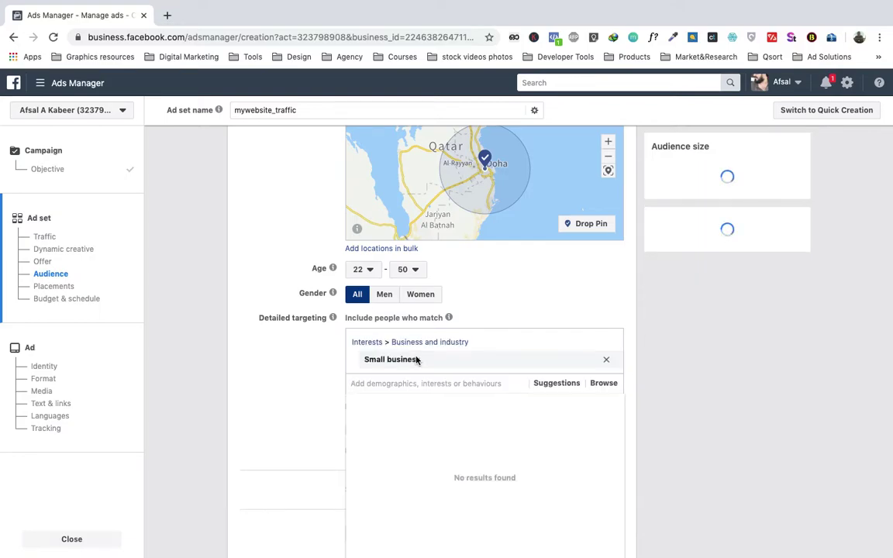
- Add the Small and medium enterprises interest to the audience's detailed targeting
left_click(385, 381)
type("small")
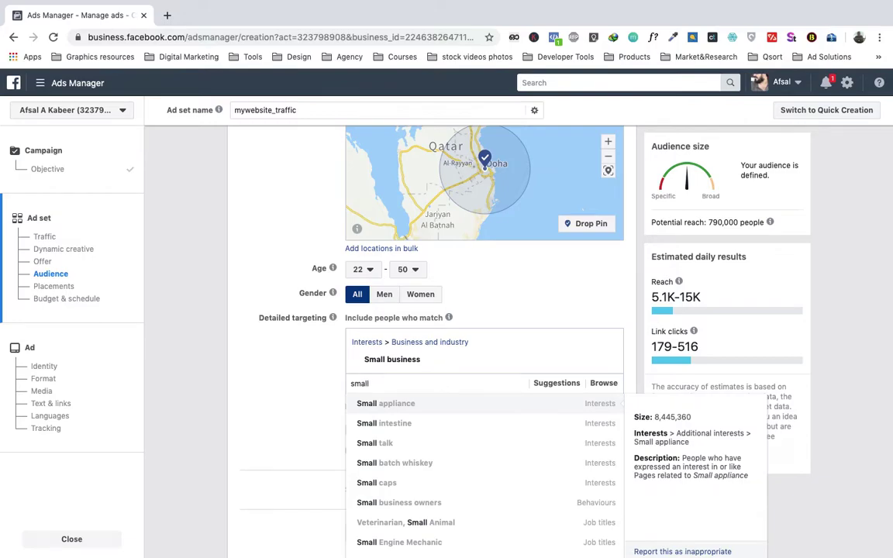
type(" a")
type("medium")
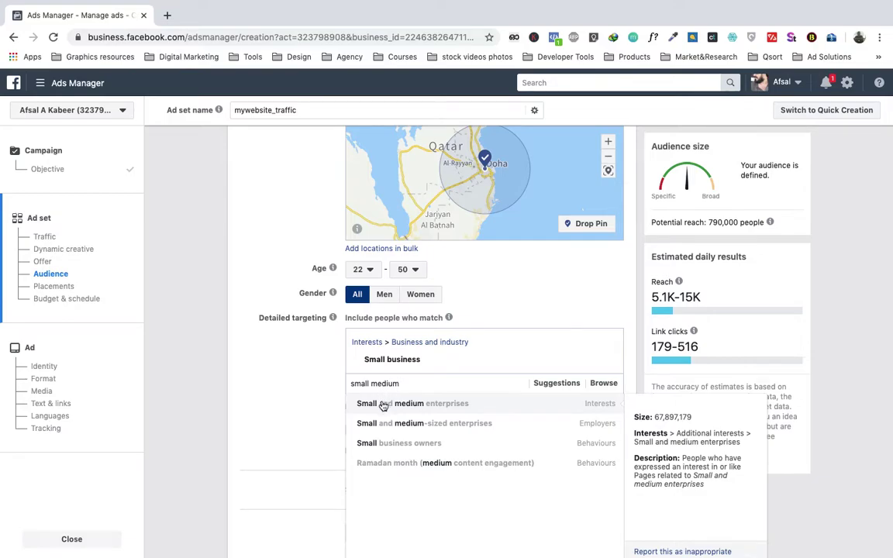
left_click(382, 404)
- Find business owners in detailed targeting and add the Small business owners behaviour
type("b")
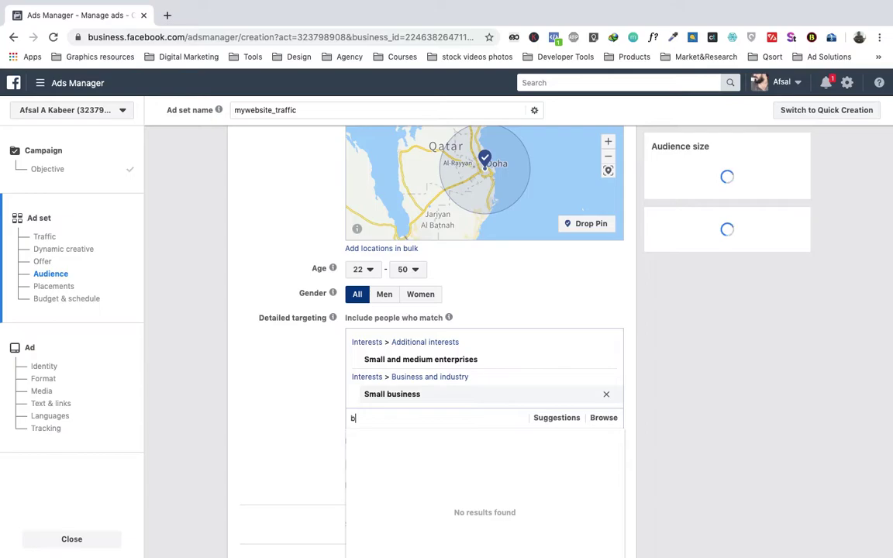
type("usiness owners")
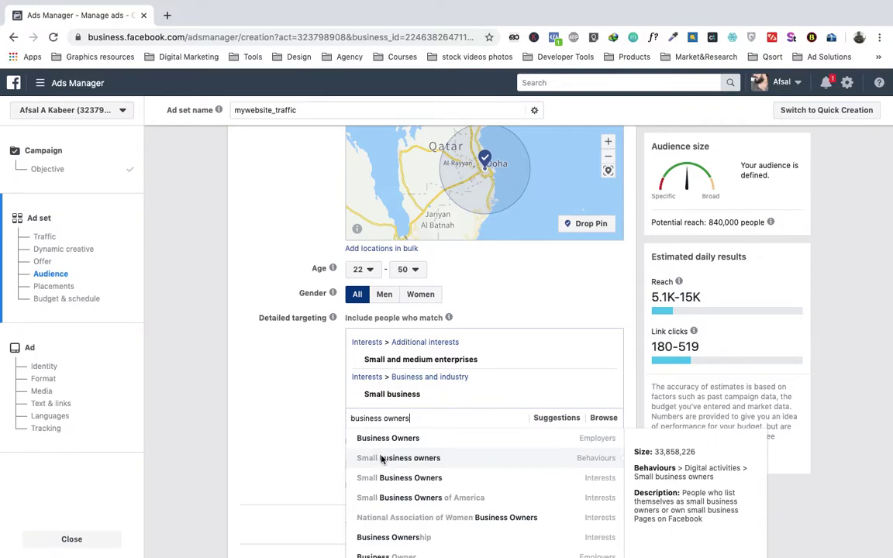
left_click(420, 460)
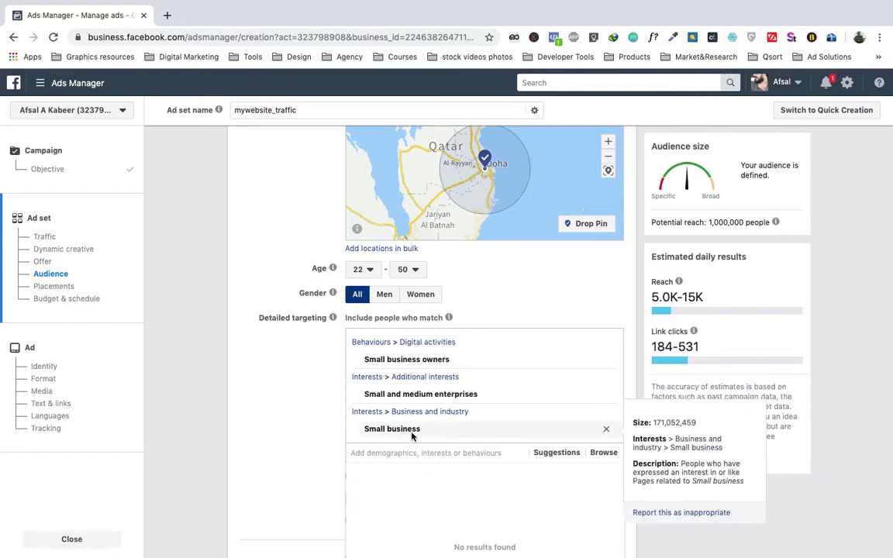
- Examine the chosen targeting criteria and locations against the estimated daily reach and link clicks
mouse_move(472, 359)
mouse_move(409, 428)
scroll(455, 285, "up", 6)
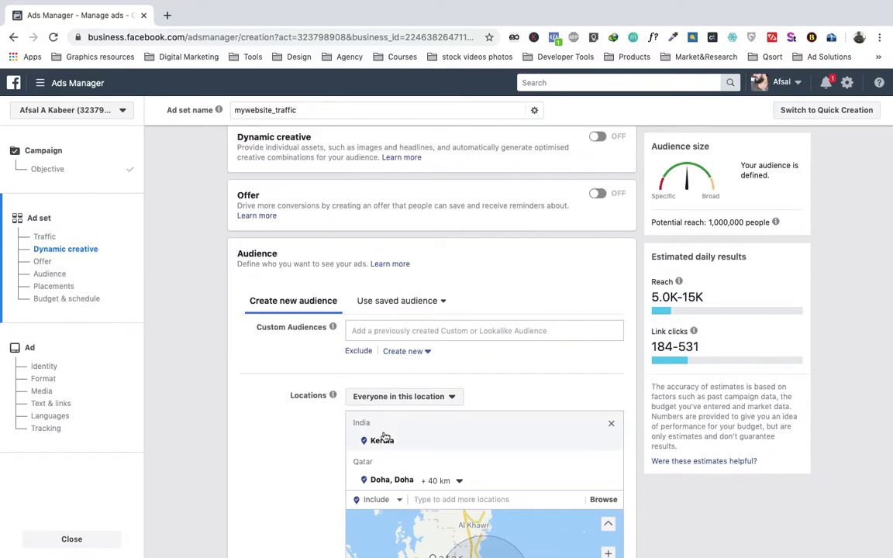
scroll(382, 439, "down", 5)
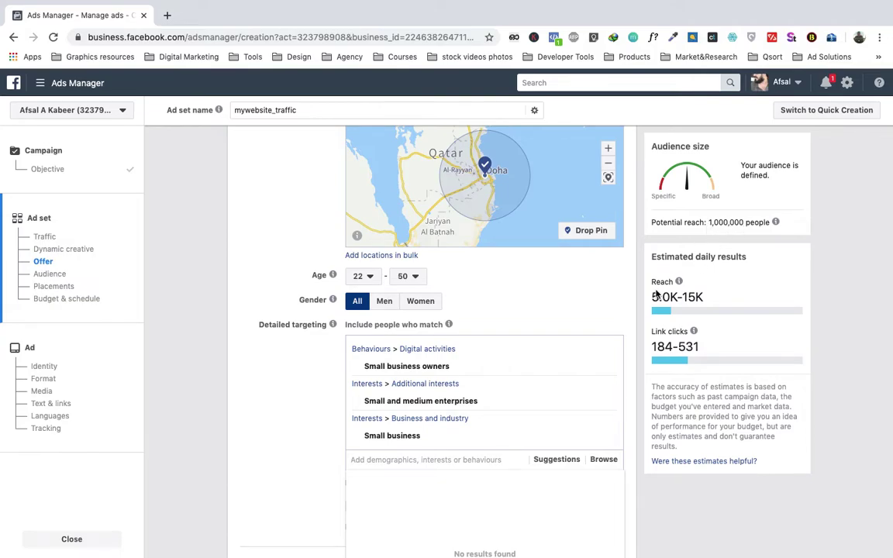
mouse_move(679, 280)
mouse_move(606, 352)
- Save the configured audience under the name test_Ads
left_click(255, 355)
scroll(397, 412, "down", 3)
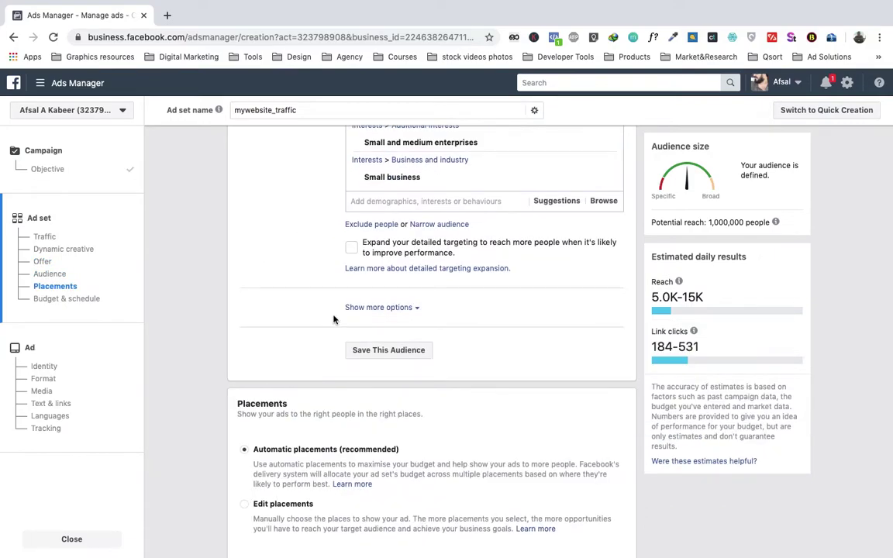
scroll(335, 319, "up", 1)
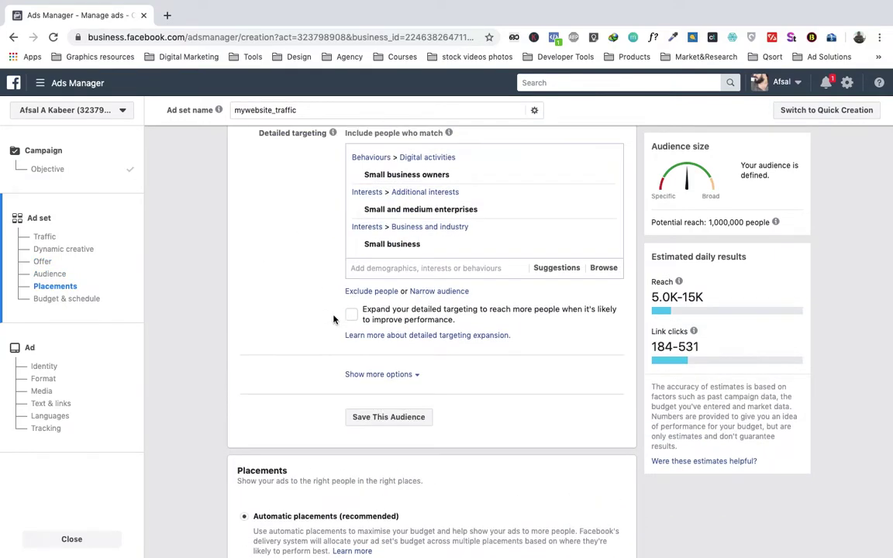
left_click(390, 418)
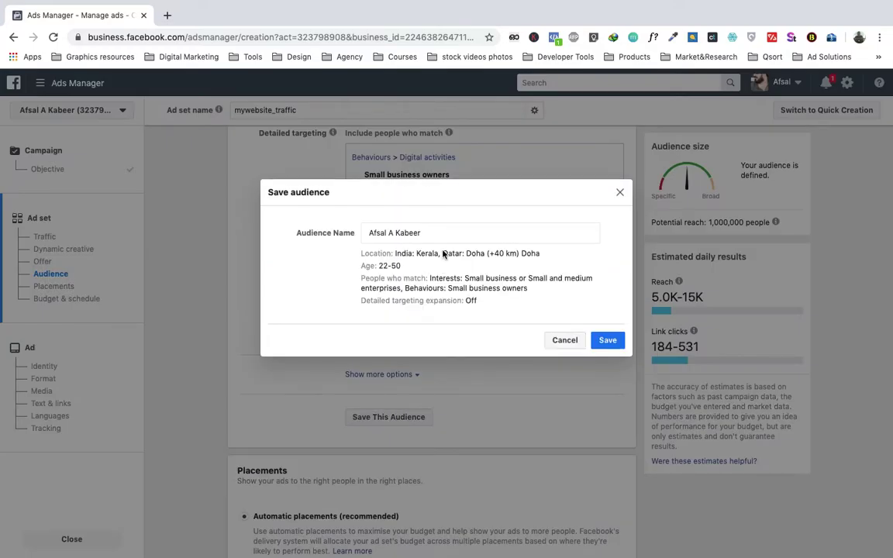
triple_click(432, 232)
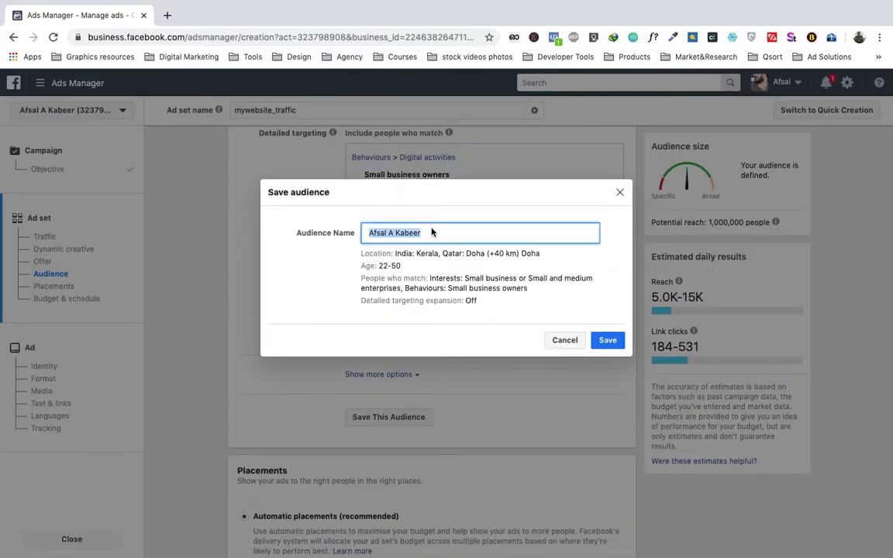
type("test_Ads")
left_click(608, 341)
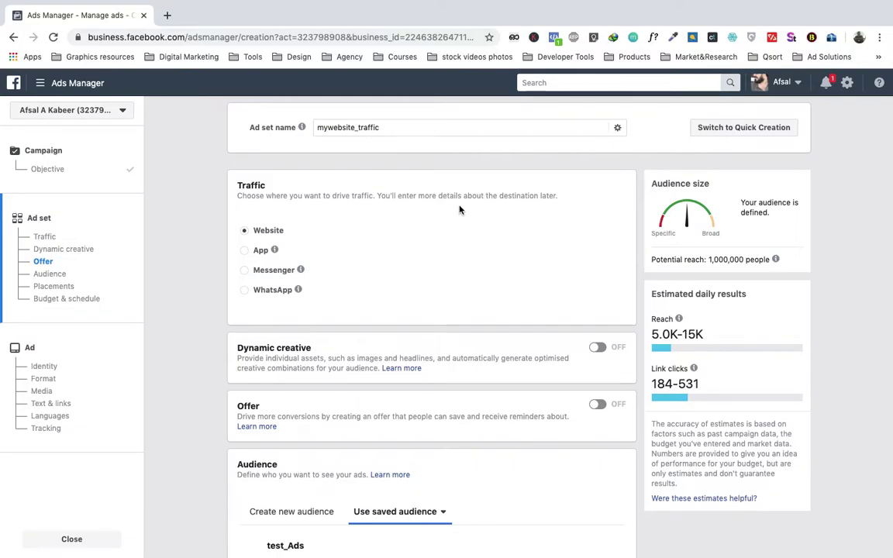
- Review the saved audience's summary and dismiss the Detailed Targeting Expansion suggestion
scroll(395, 254, "down", 3)
scroll(394, 252, "down", 4)
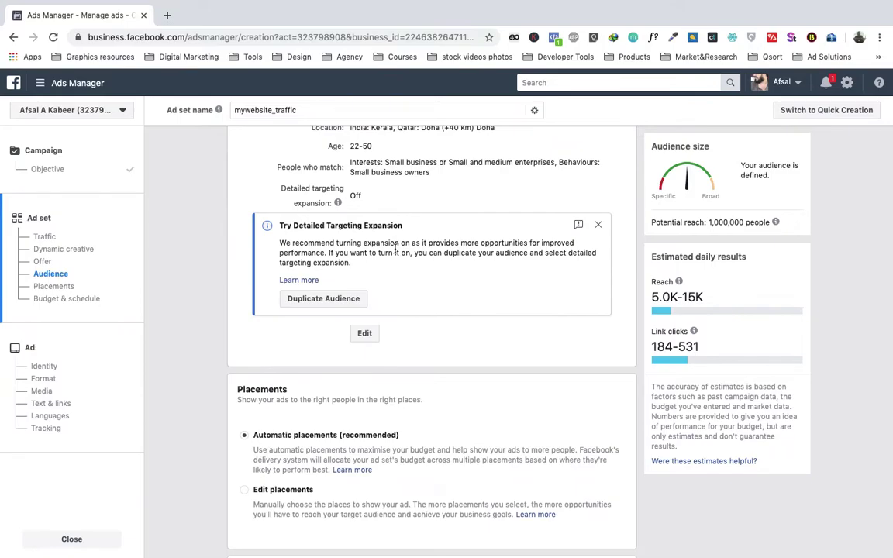
scroll(394, 252, "up", 3)
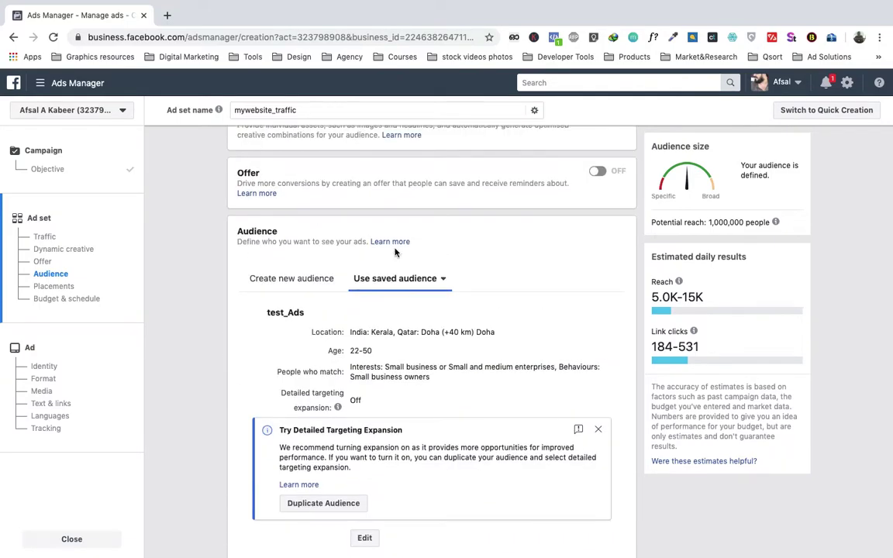
scroll(486, 478, "down", 3)
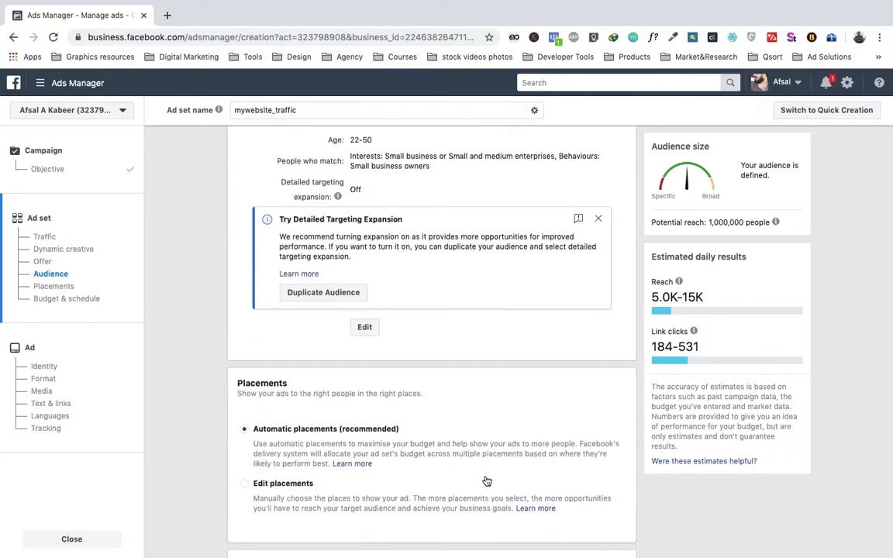
scroll(484, 478, "down", 2)
scroll(429, 339, "up", 2)
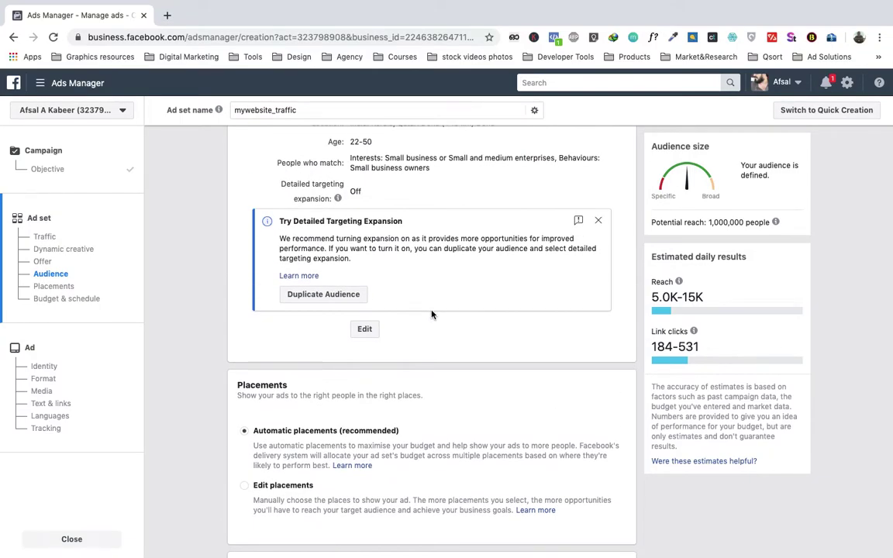
left_click(598, 220)
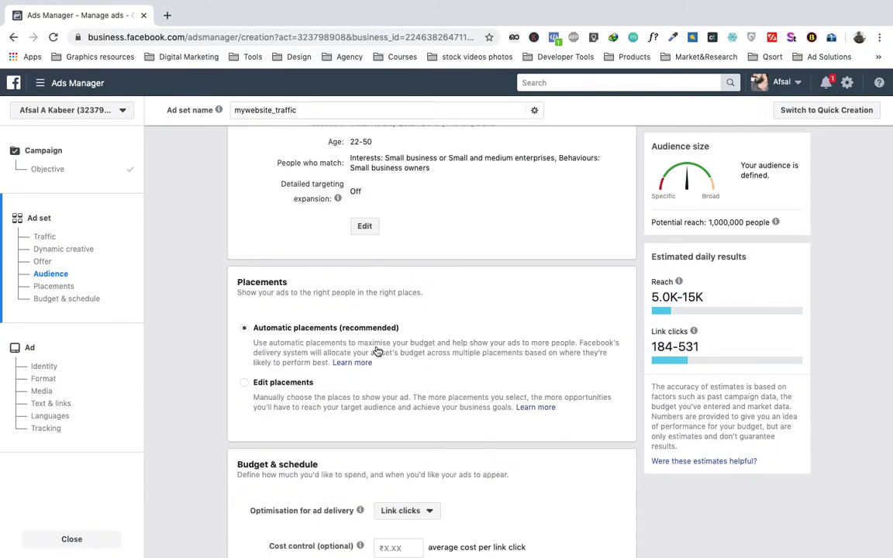
- Switch from automatic to manual placements and exclude the Instagram, Messenger and Audience Network platforms
scroll(378, 351, "down", 2)
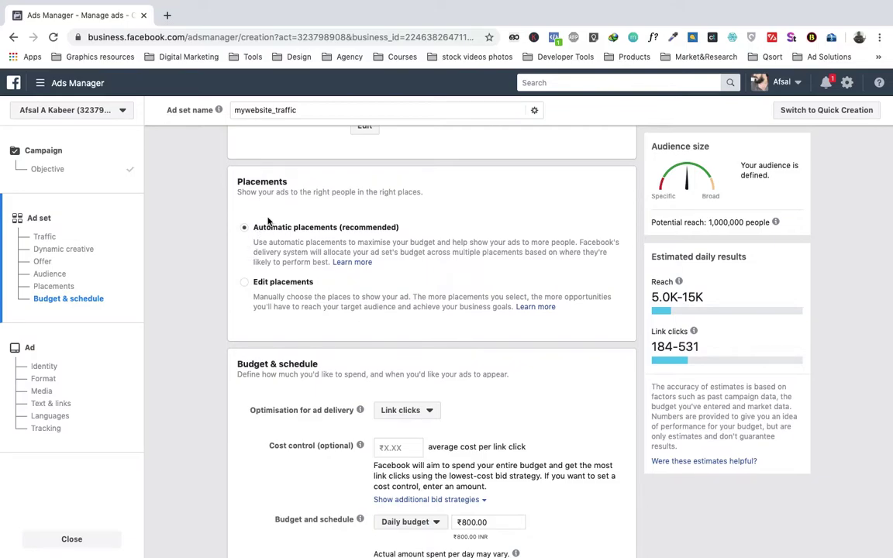
left_click(245, 284)
scroll(248, 285, "down", 2)
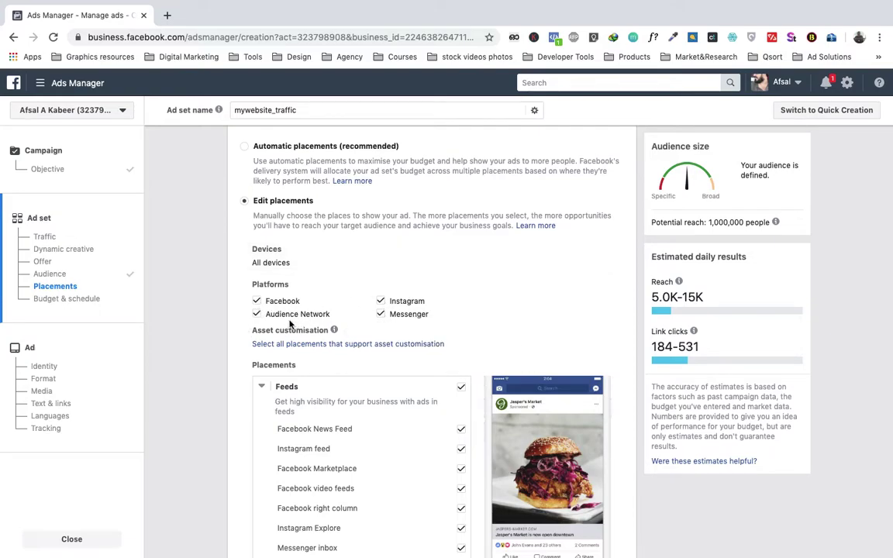
left_click(381, 302)
left_click(382, 315)
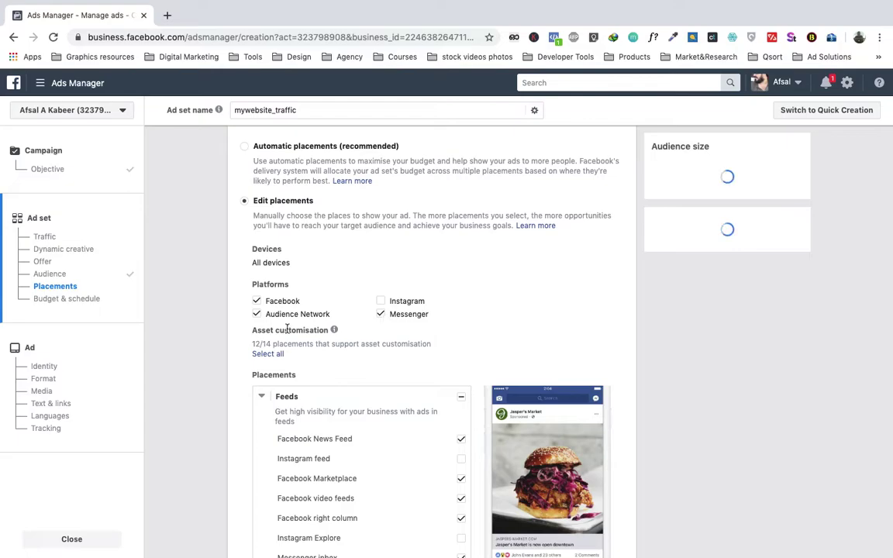
left_click(256, 314)
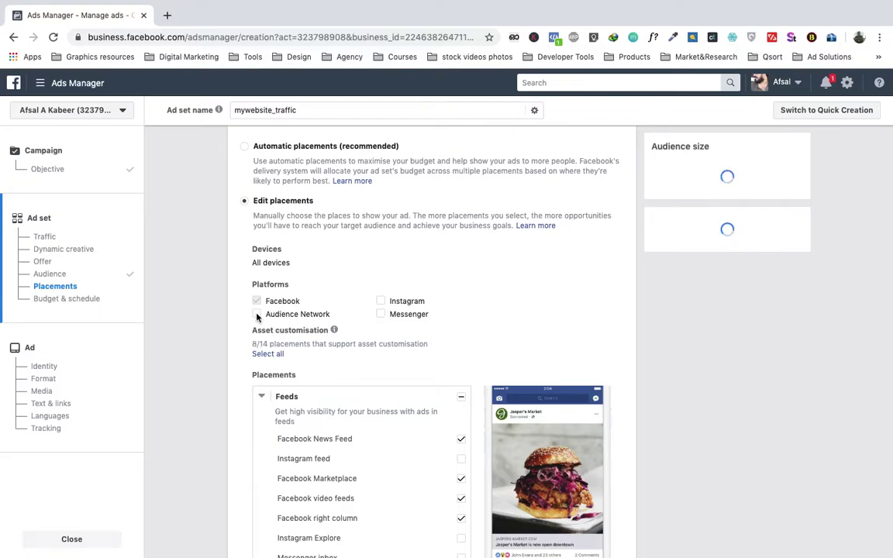
- Examine the individual Facebook placements and the mobile and desktop device choices
scroll(256, 316, "down", 5)
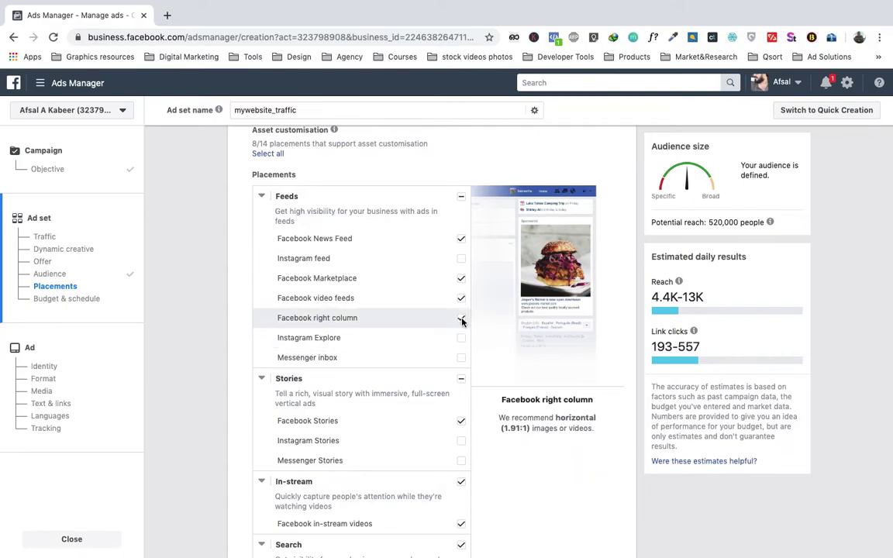
scroll(462, 322, "up", 5)
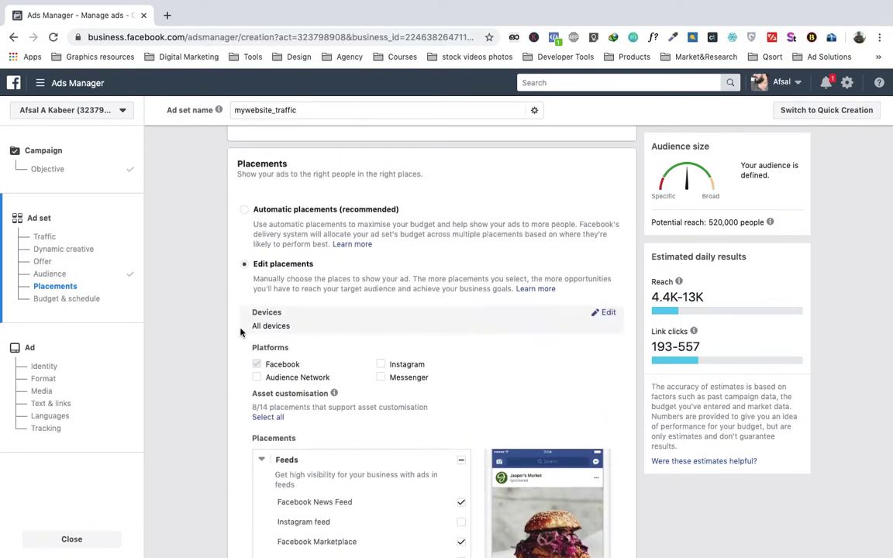
left_click(608, 313)
left_click(348, 332)
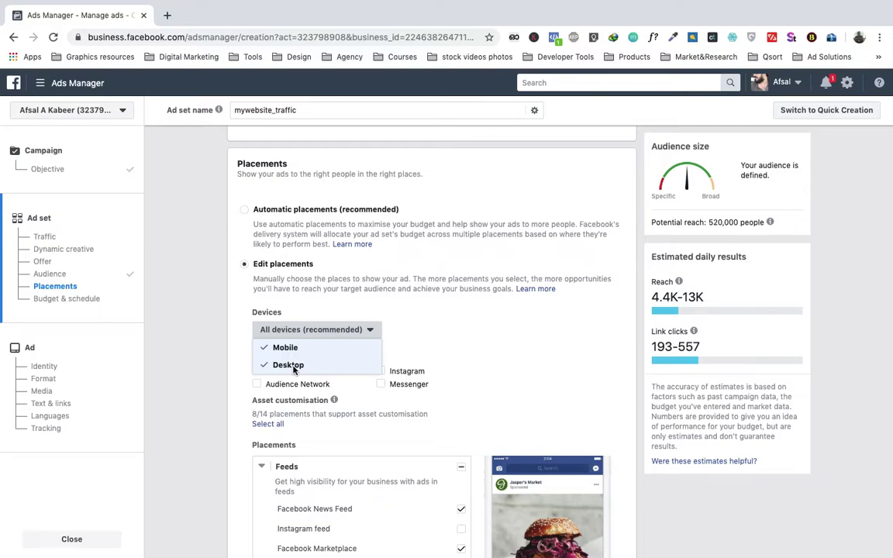
scroll(322, 336, "down", 3)
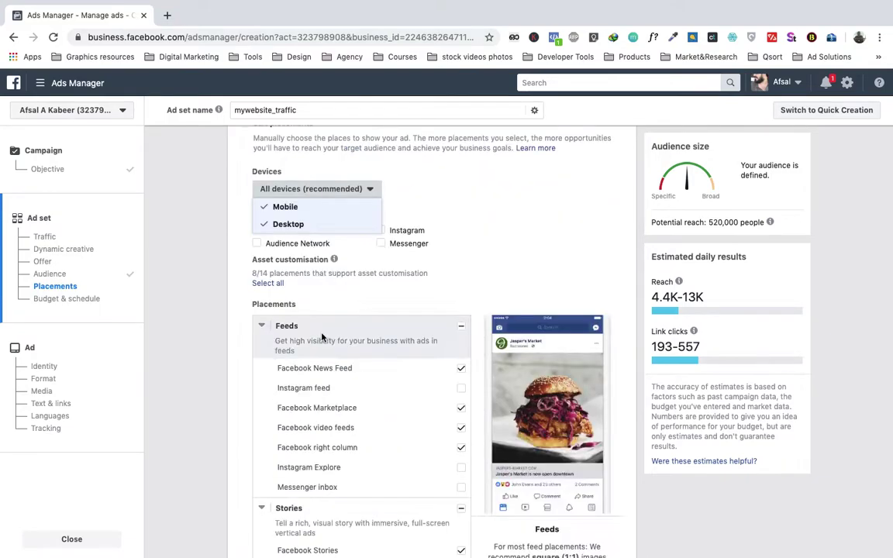
scroll(322, 335, "up", 3)
scroll(321, 338, "up", 2)
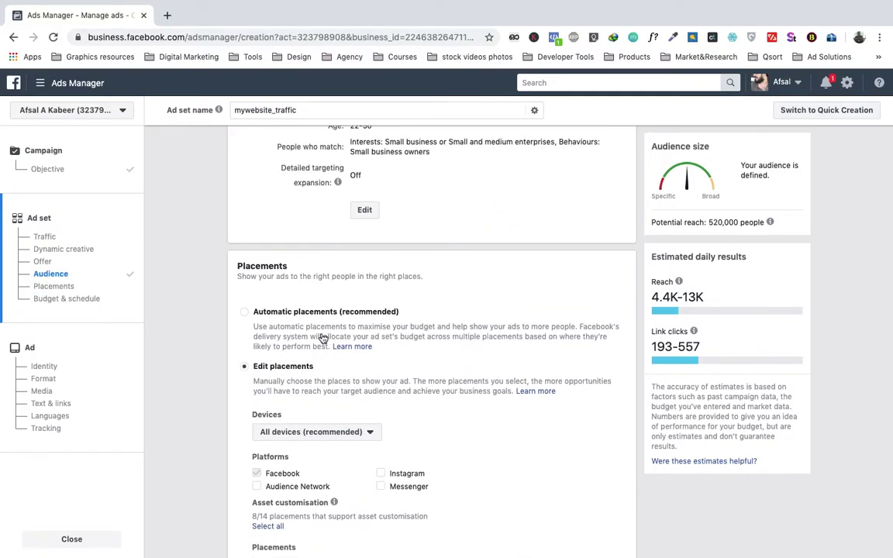
scroll(322, 338, "up", 3)
- Reveal the extra placement options and examine the specific mobile device and operating system choices
scroll(321, 335, "down", 14)
scroll(322, 336, "down", 10)
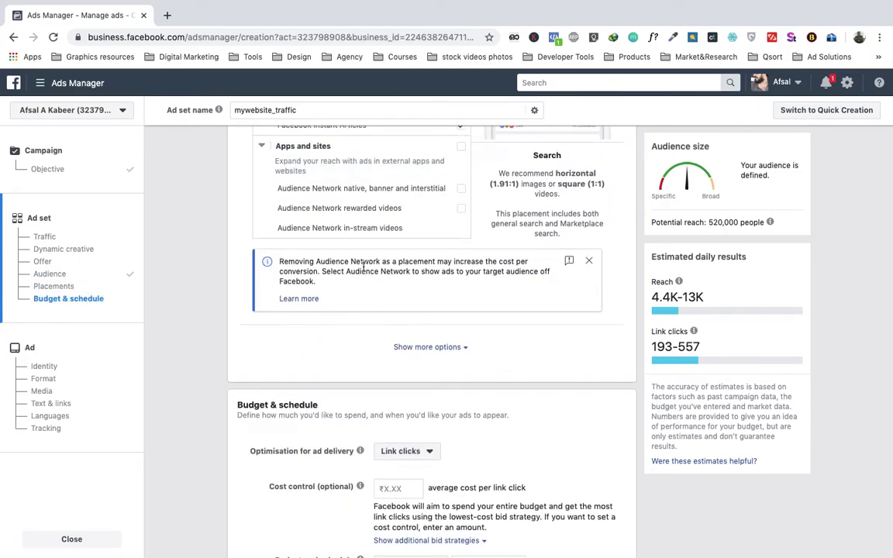
left_click(422, 347)
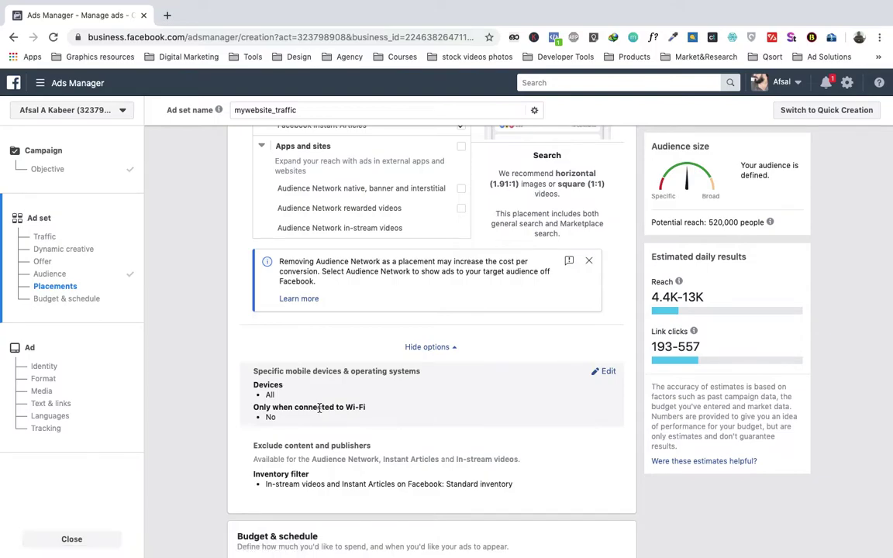
left_click(607, 371)
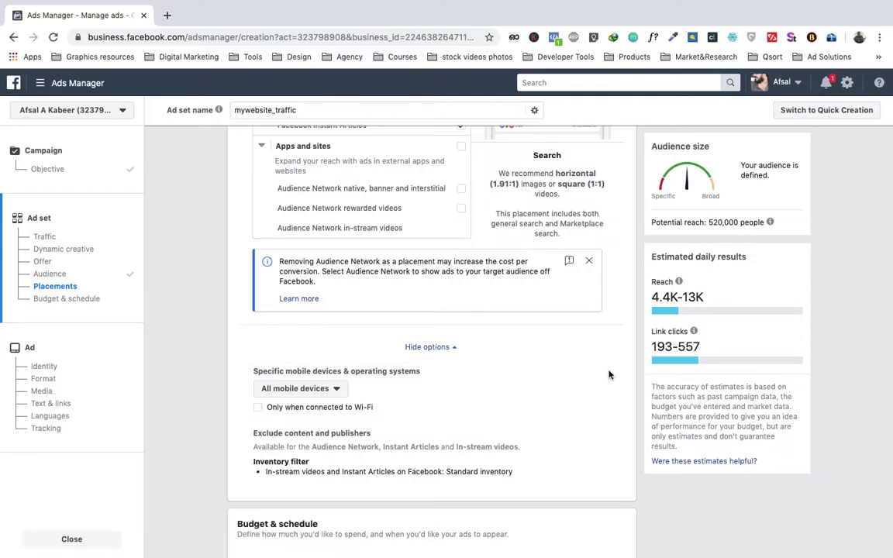
left_click(288, 391)
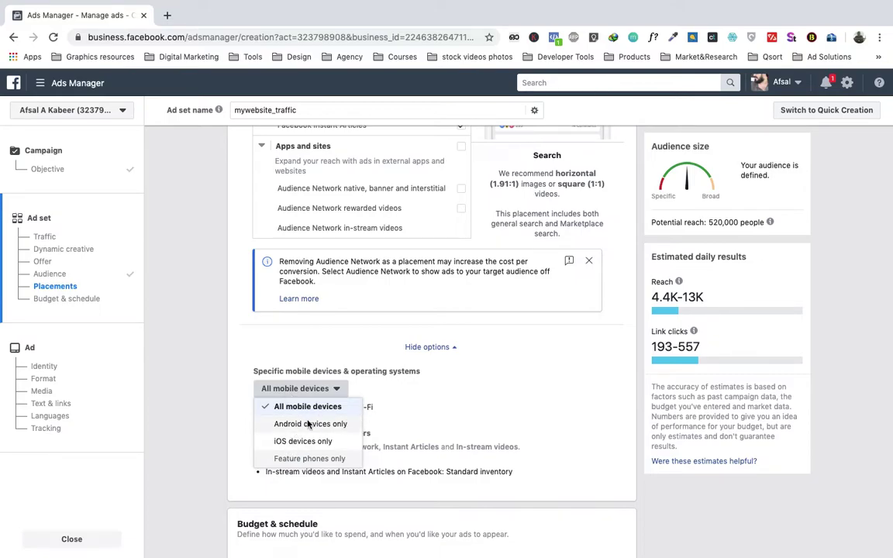
left_click(241, 371)
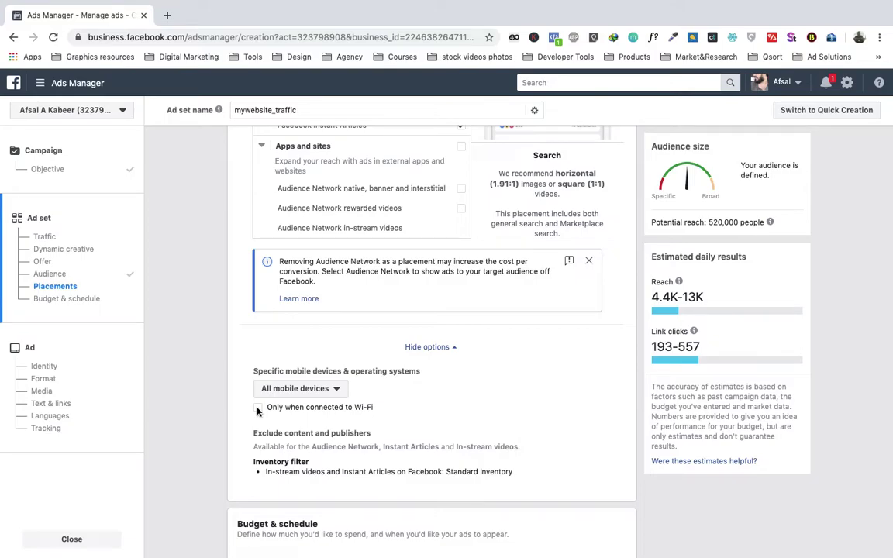
- Review the available optimisation goals for ad delivery in the budget and schedule section
scroll(258, 412, "down", 4)
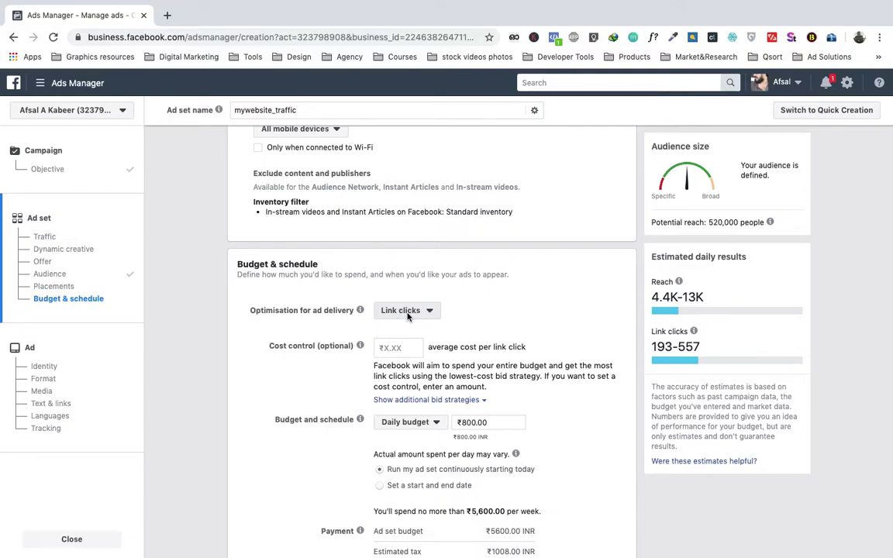
left_click(408, 313)
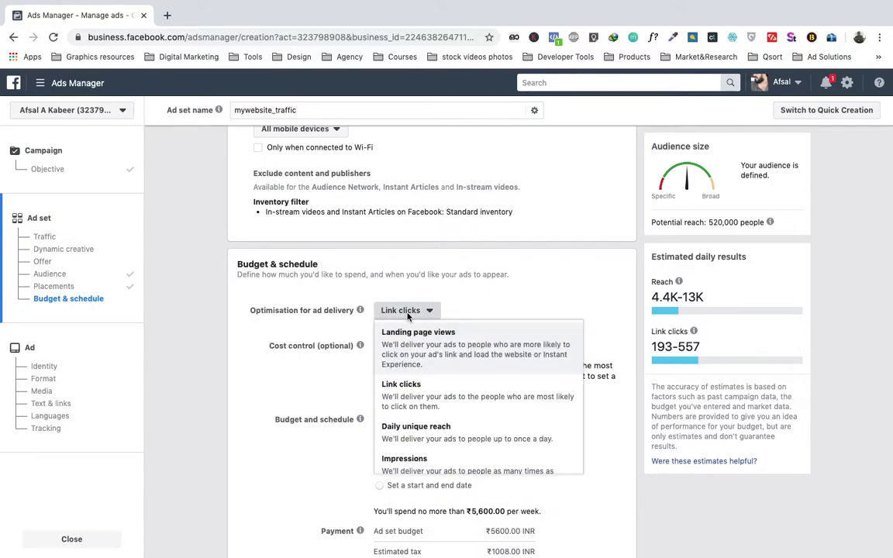
scroll(408, 457, "down", 1)
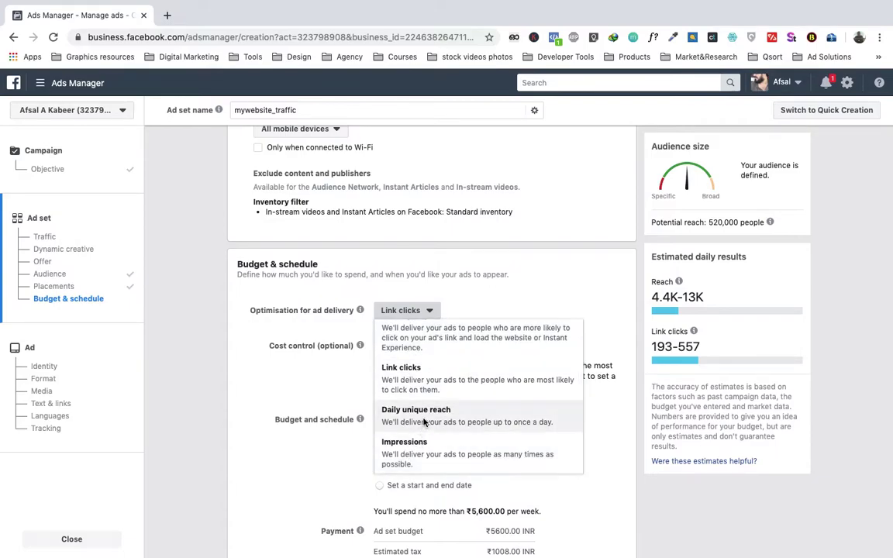
scroll(434, 388, "up", 1)
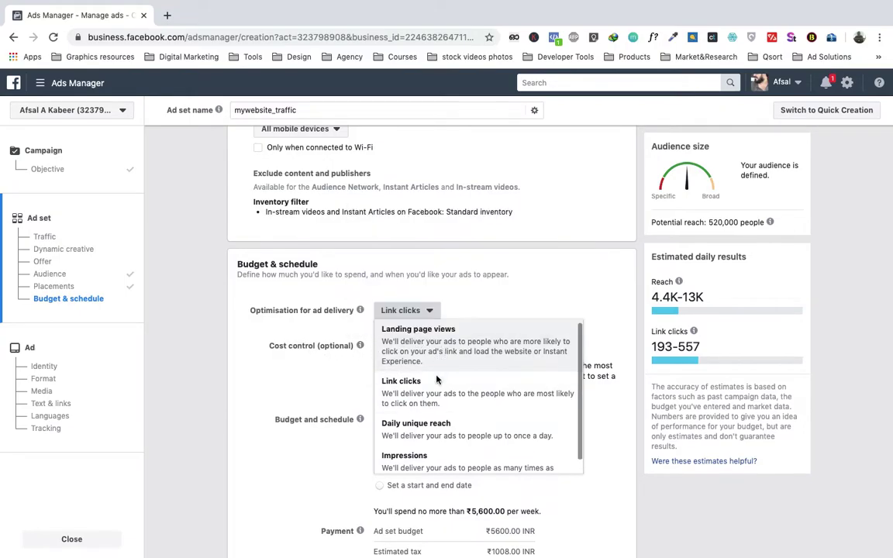
scroll(408, 462, "down", 1)
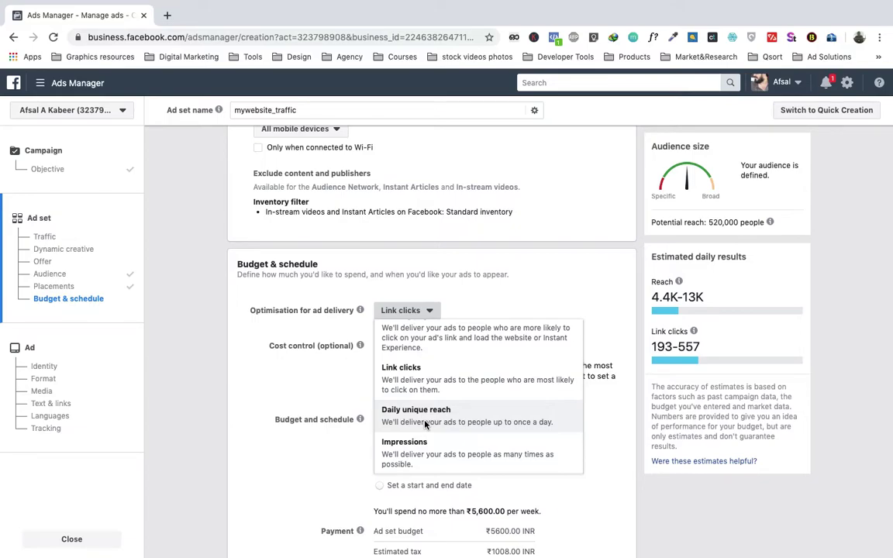
left_click(242, 373)
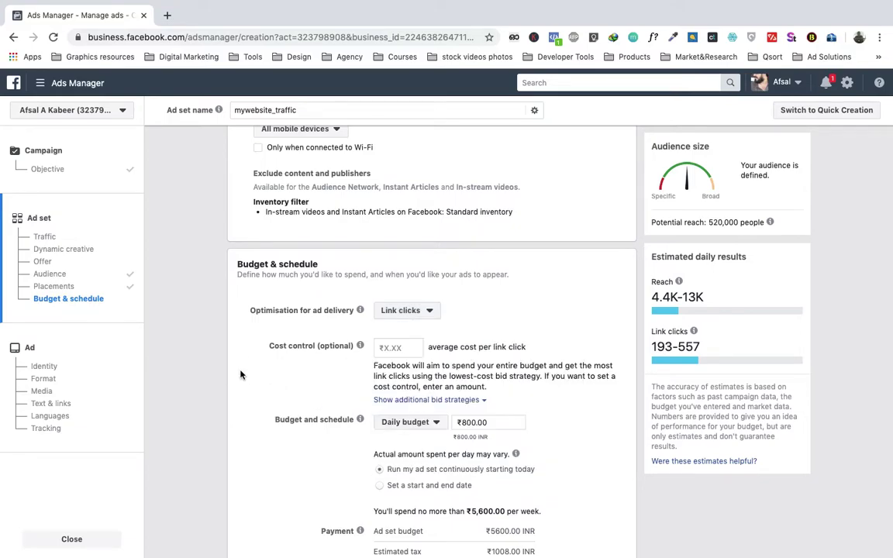
- Set the cost control to ₹5.00 per link click and the daily budget to ₹500.00
left_click(394, 348)
type("5")
left_click(466, 422)
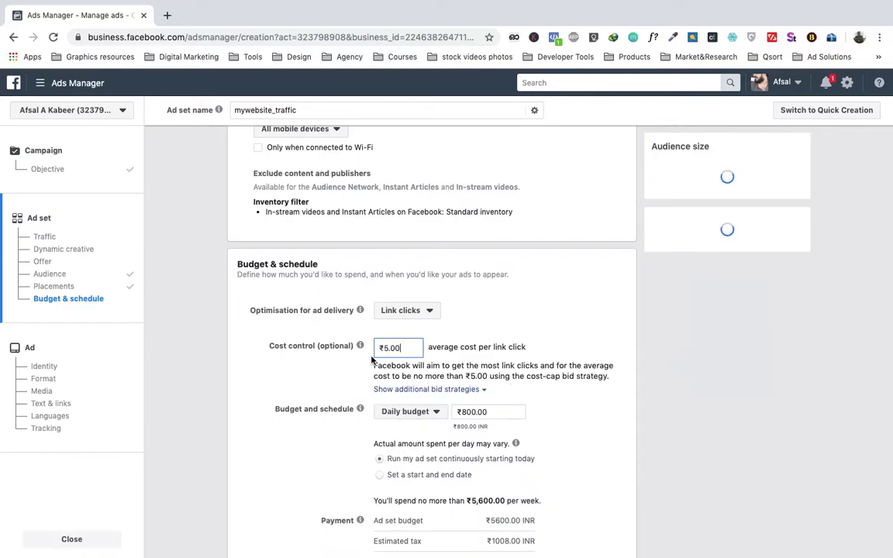
left_click(466, 412)
key("BackSpace")
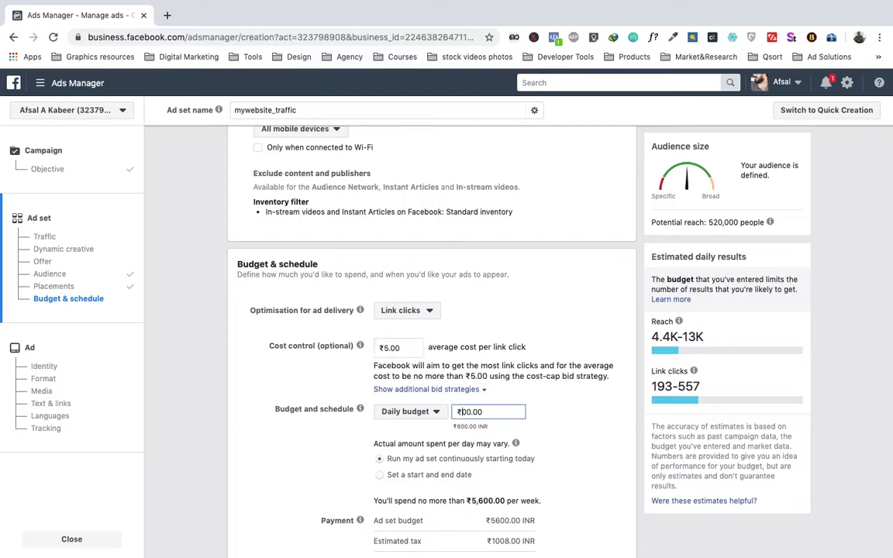
type("5")
left_click(422, 416)
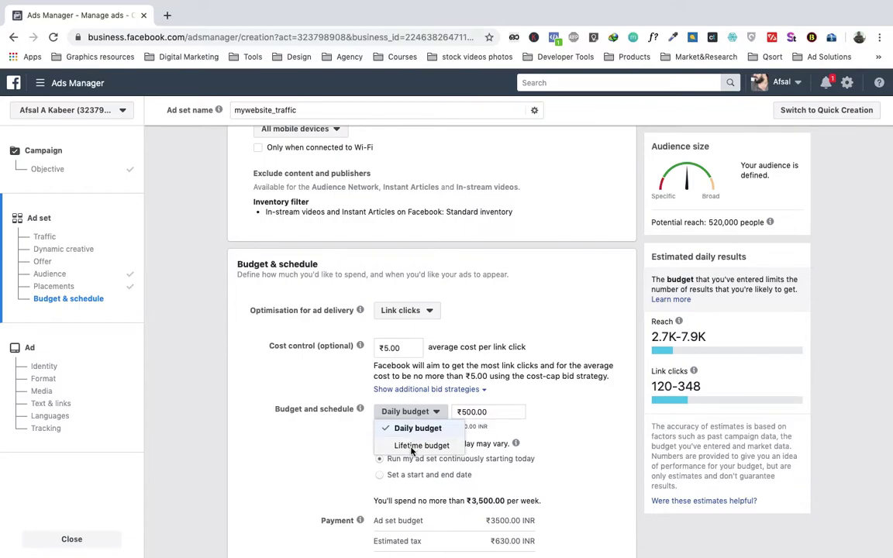
left_click(325, 447)
- Review the completed ad set settings and continue to the ad setup
scroll(325, 446, "down", 3)
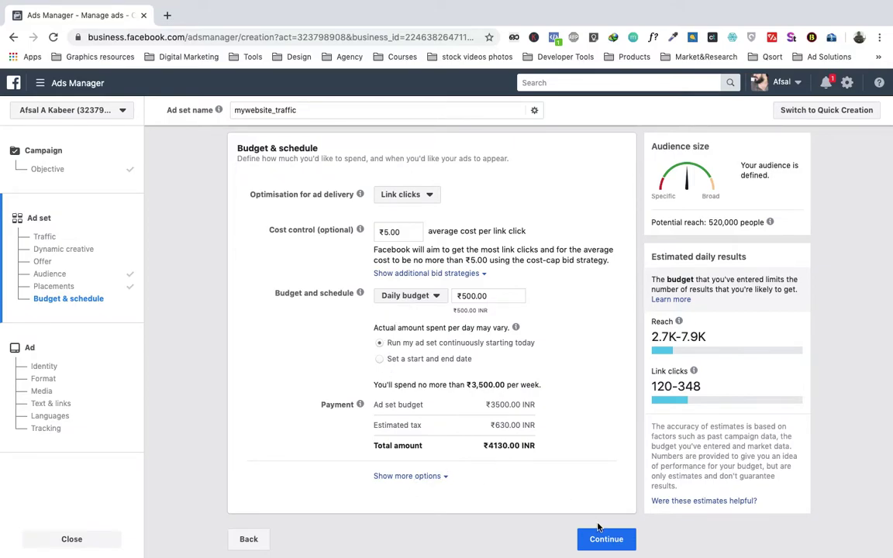
scroll(588, 364, "up", 10)
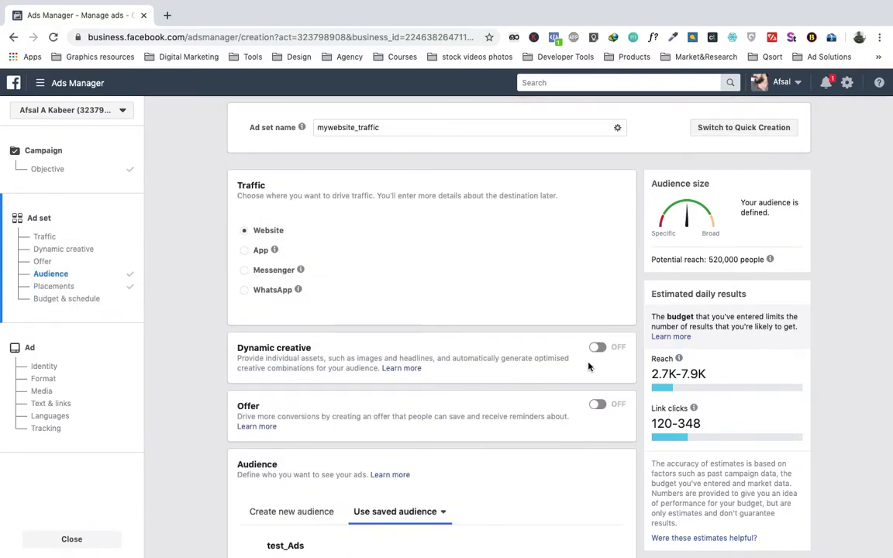
scroll(588, 364, "down", 10)
left_click(598, 546)
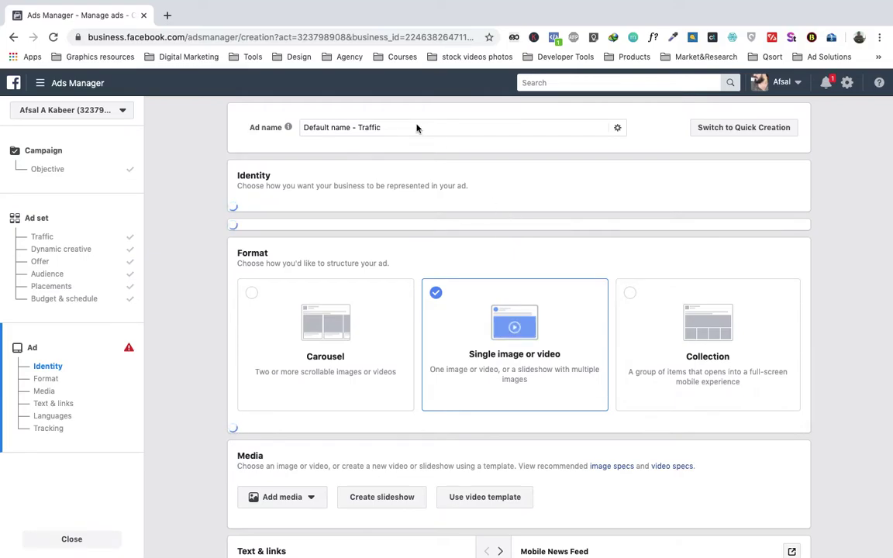
- Name the ad mywebsite_traffic_video and choose Task19 Technologies as its Facebook Page
double_click(392, 130)
triple_click(392, 130)
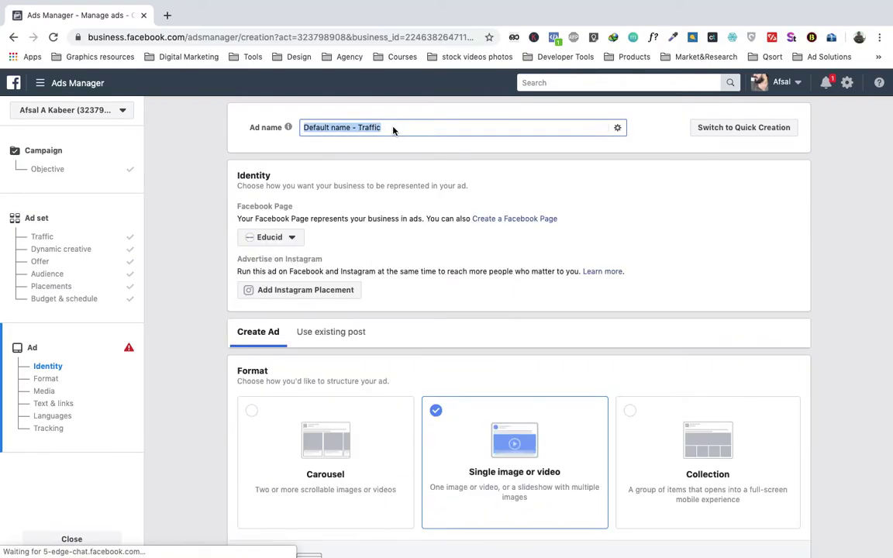
type("Web")
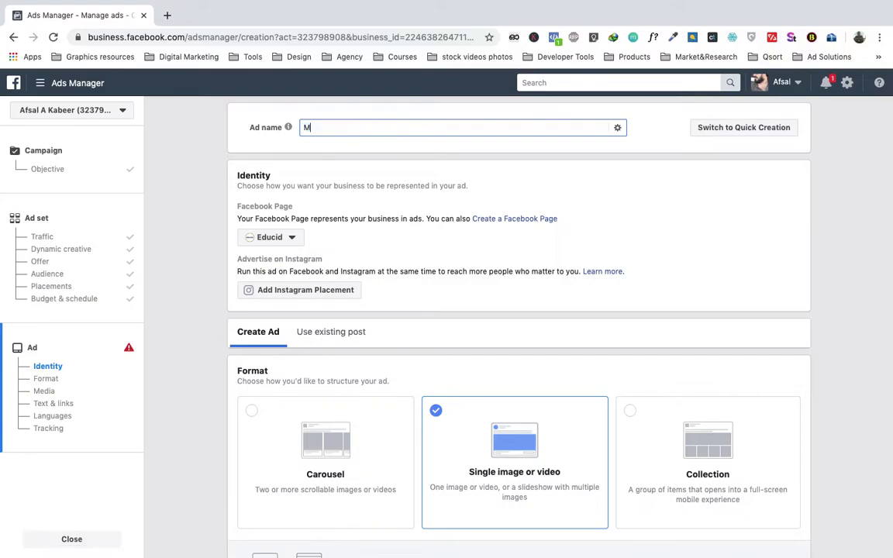
key("BackSpace")
key("BackSpace")
key("BackSpace")
type("mywebsite_traffic_video")
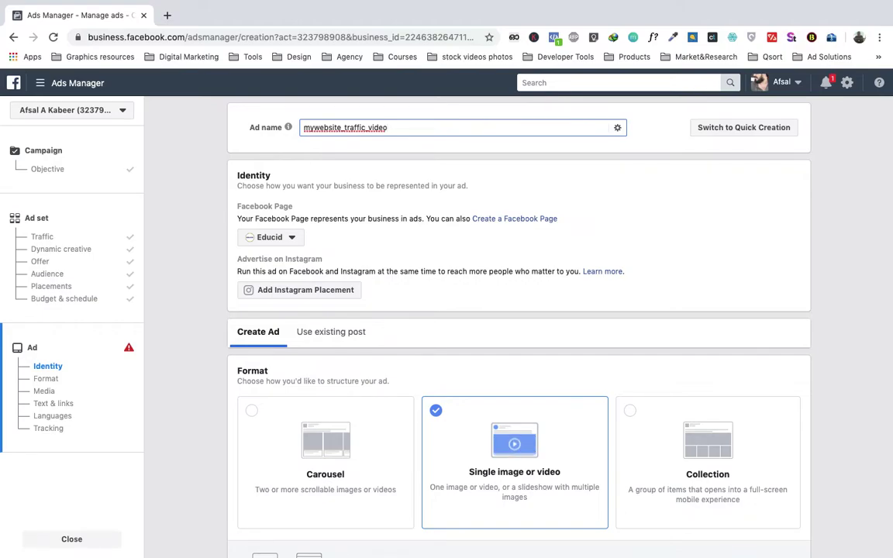
left_click(281, 236)
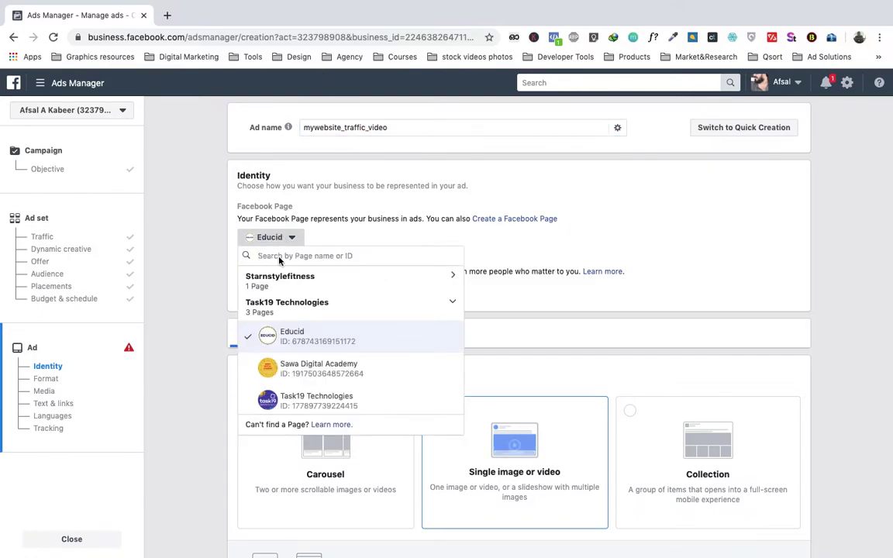
left_click(301, 399)
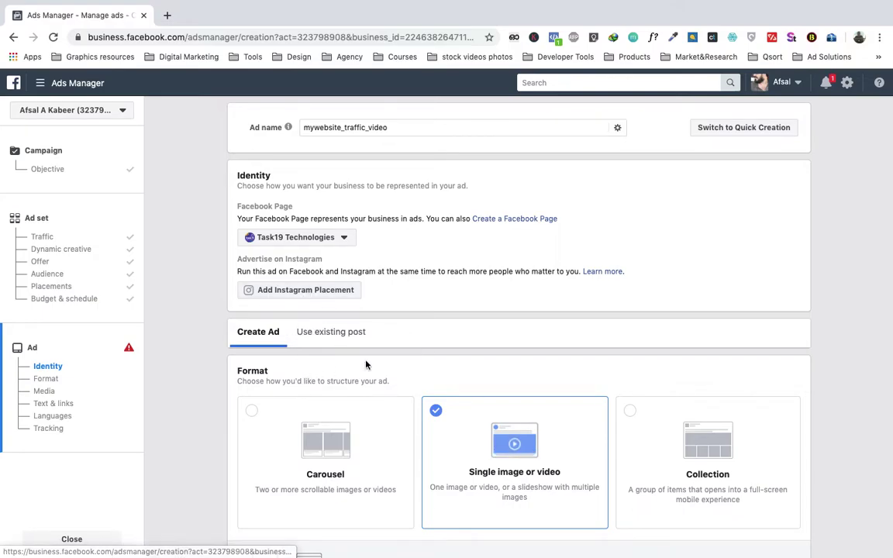
- Add the account video trimmed_start_0.0s_end_15.0s_text.m4v as the media of the single image or video ad
scroll(365, 365, "down", 5)
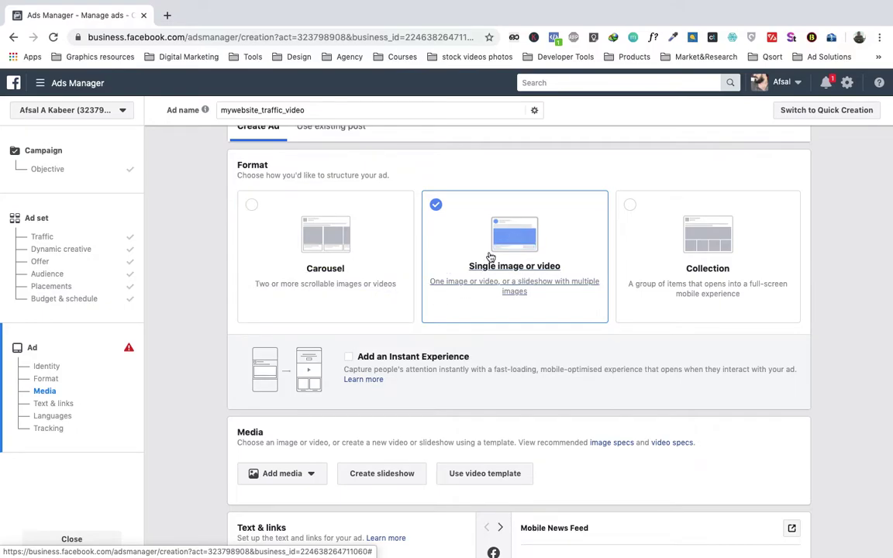
scroll(491, 257, "down", 2)
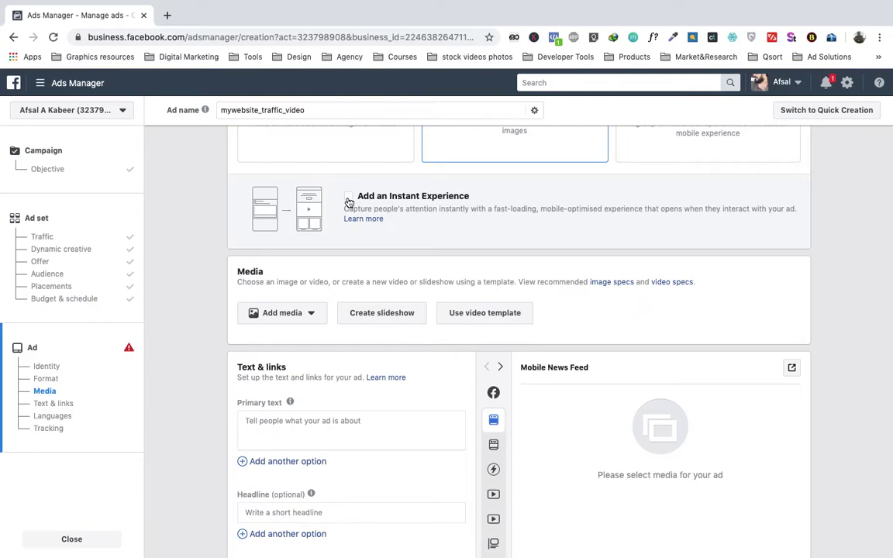
scroll(350, 200, "up", 1)
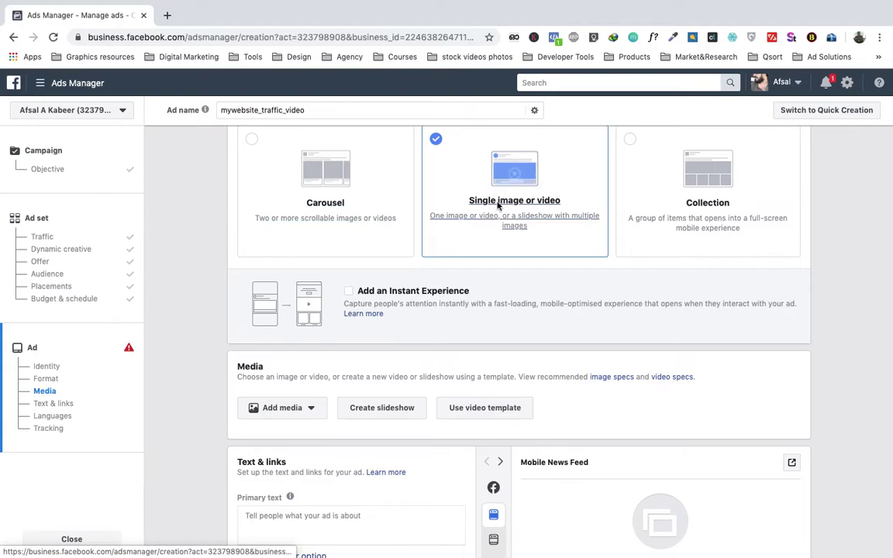
scroll(303, 420, "down", 1)
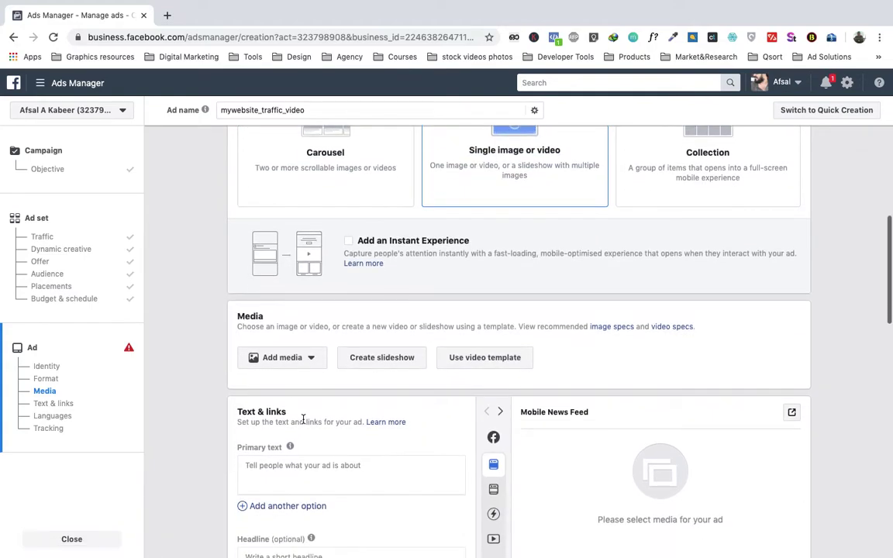
left_click(285, 361)
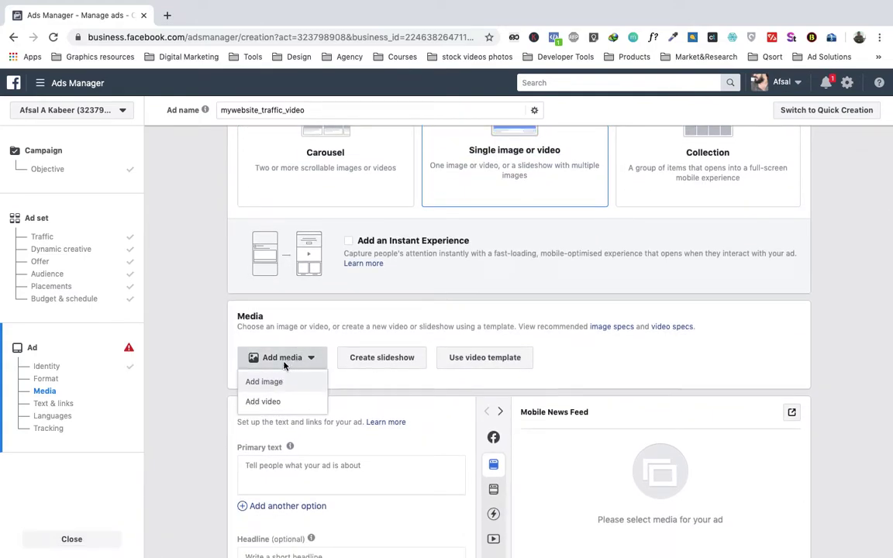
left_click(279, 402)
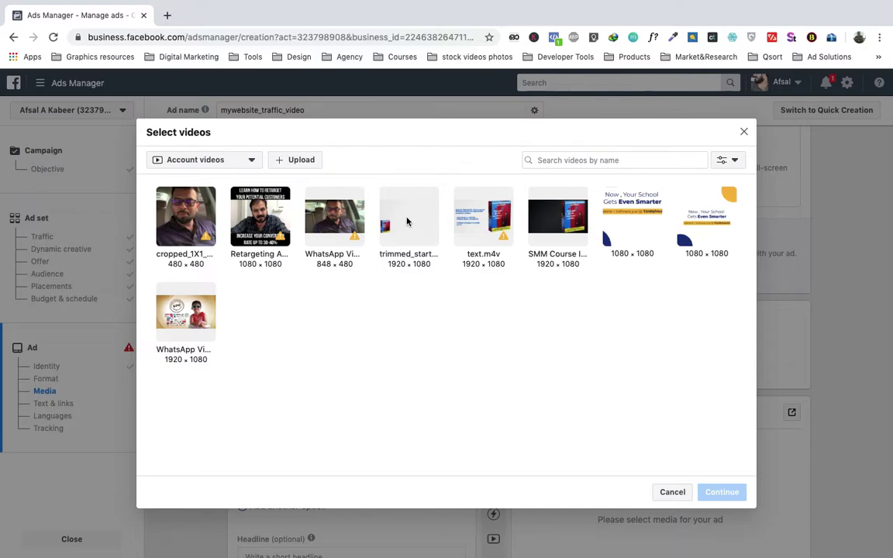
left_click(407, 222)
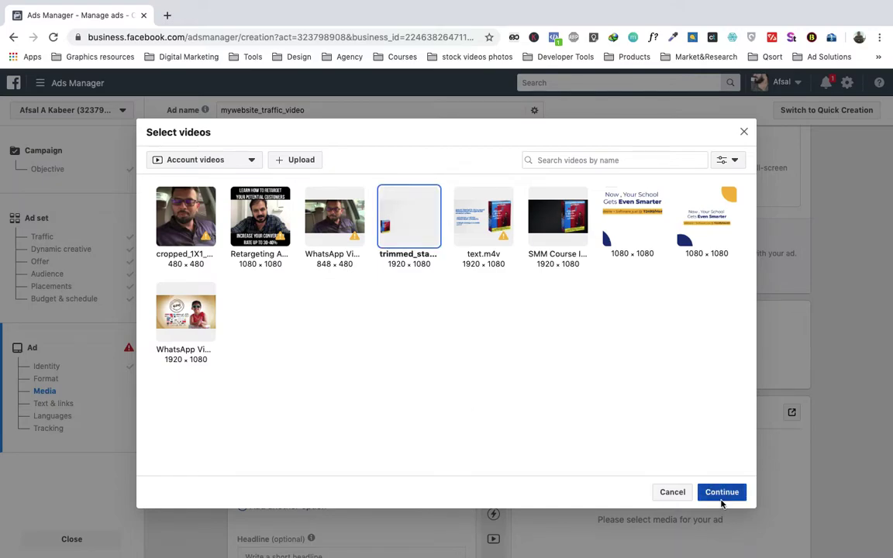
left_click(722, 493)
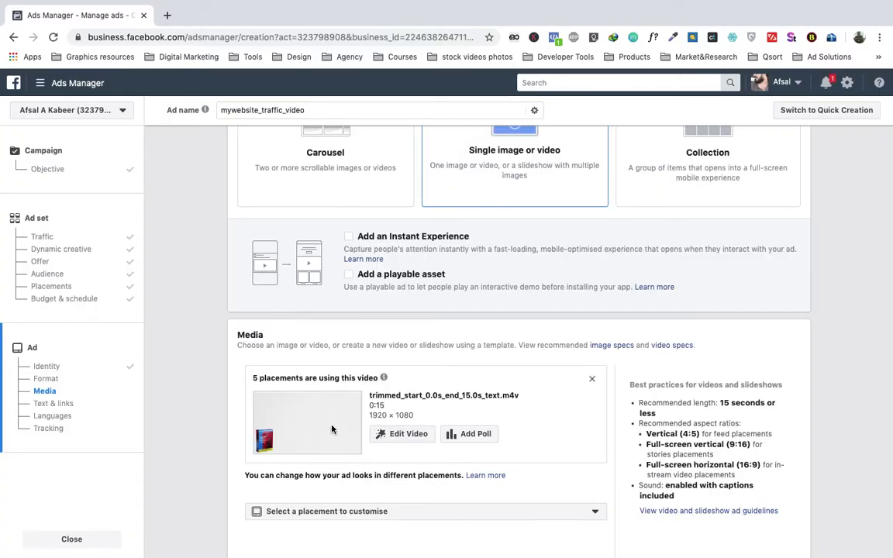
- Write the ad's primary text as "Learn social media marketing easy through online", correcting the misspelled words
scroll(332, 429, "down", 3)
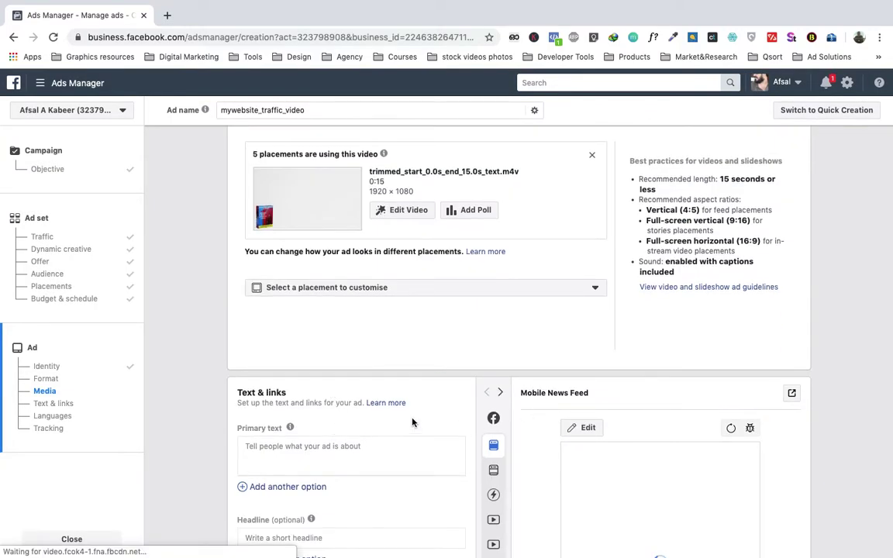
scroll(338, 447, "down", 1)
scroll(338, 447, "down", 2)
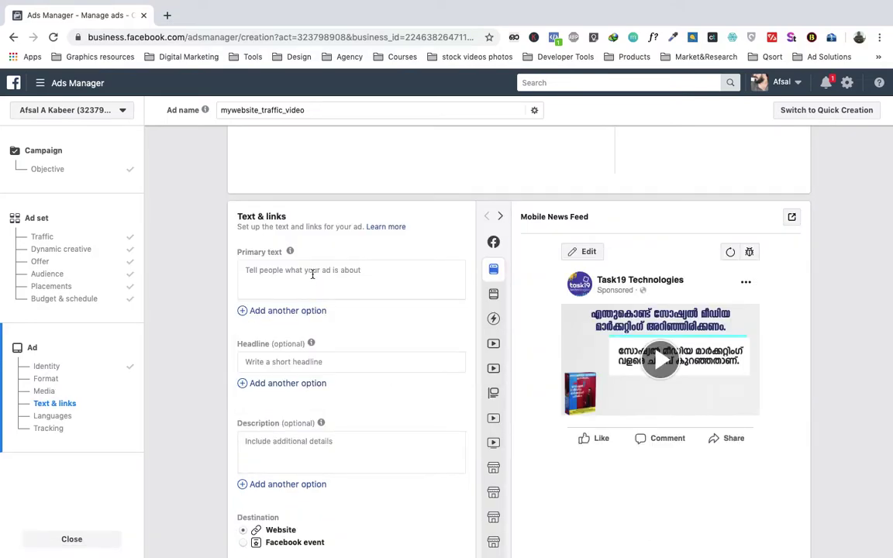
left_click(314, 280)
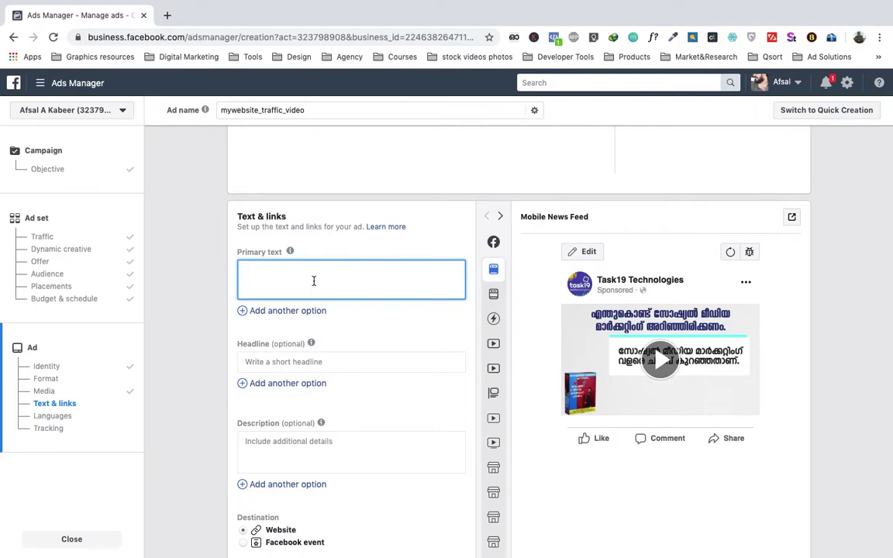
type("learn")
key("BackSpace")
key("BackSpace")
key("BackSpace")
type("Learn soci")
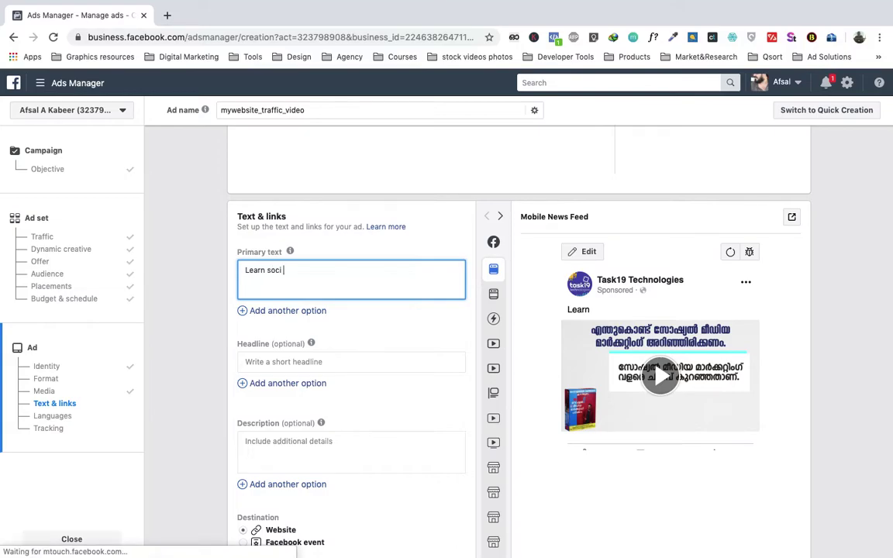
type("al media")
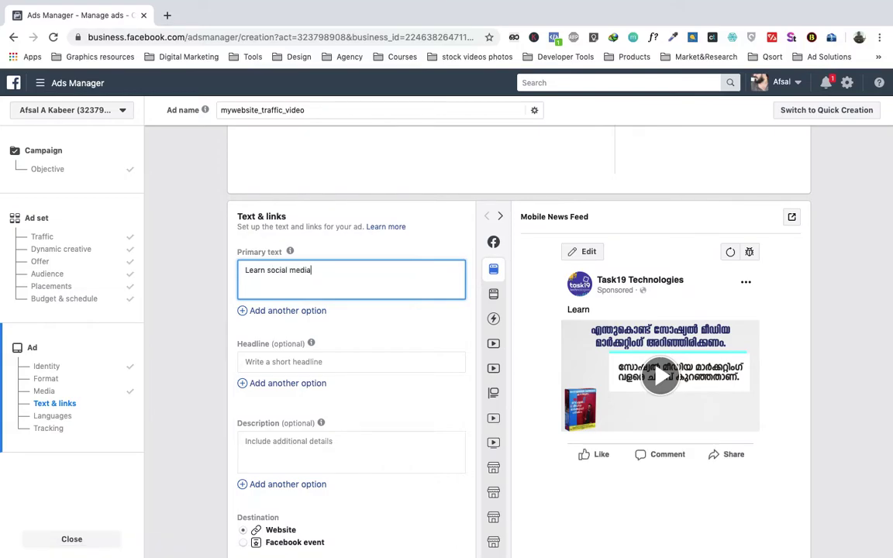
type(" amrketing ve")
key("BackSpace")
key("BackSpace")
type("easy thrugh ")
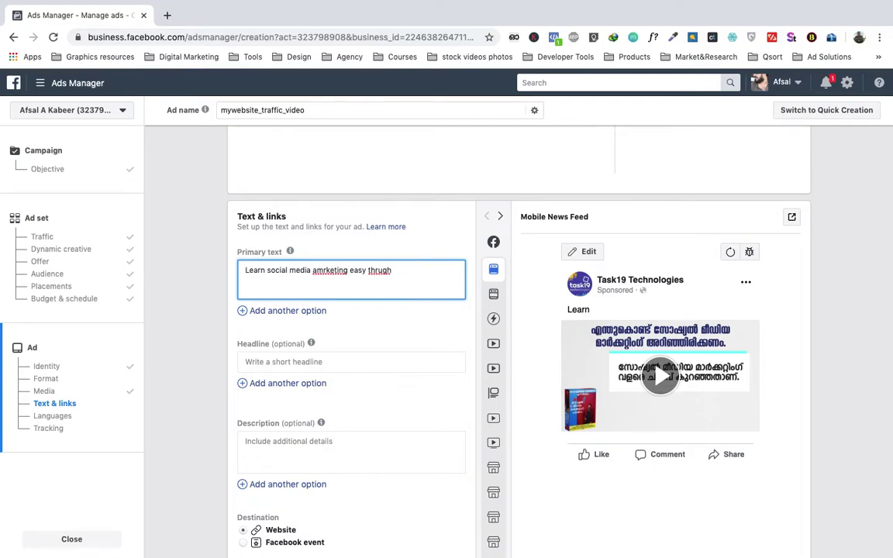
type("online")
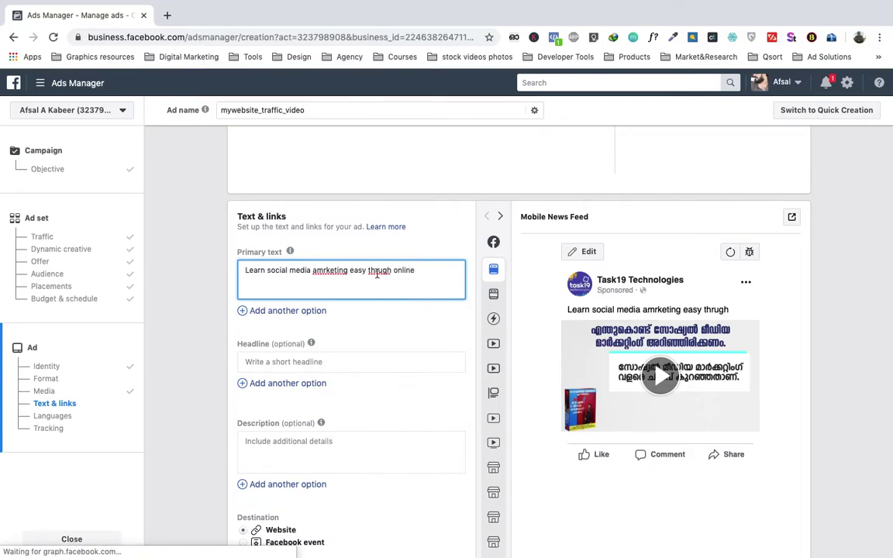
right_click(379, 271)
left_click(406, 289)
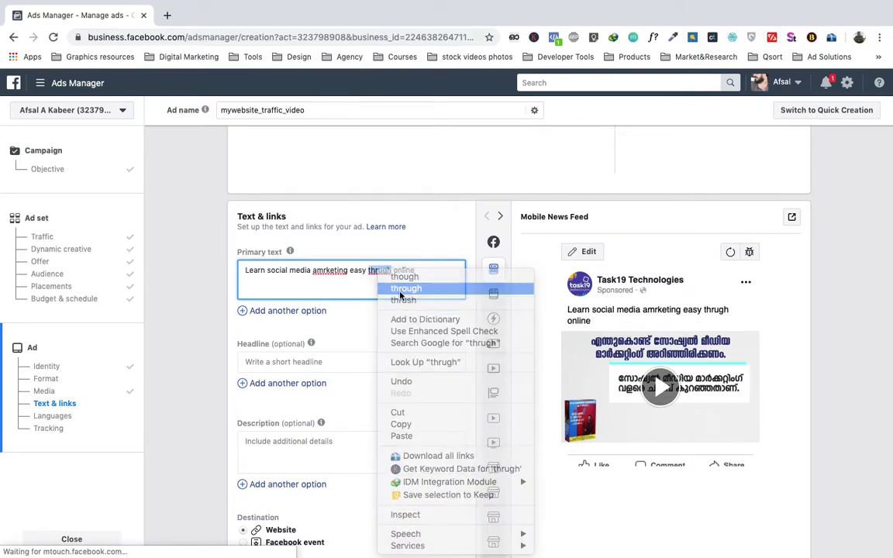
right_click(336, 273)
left_click(364, 276)
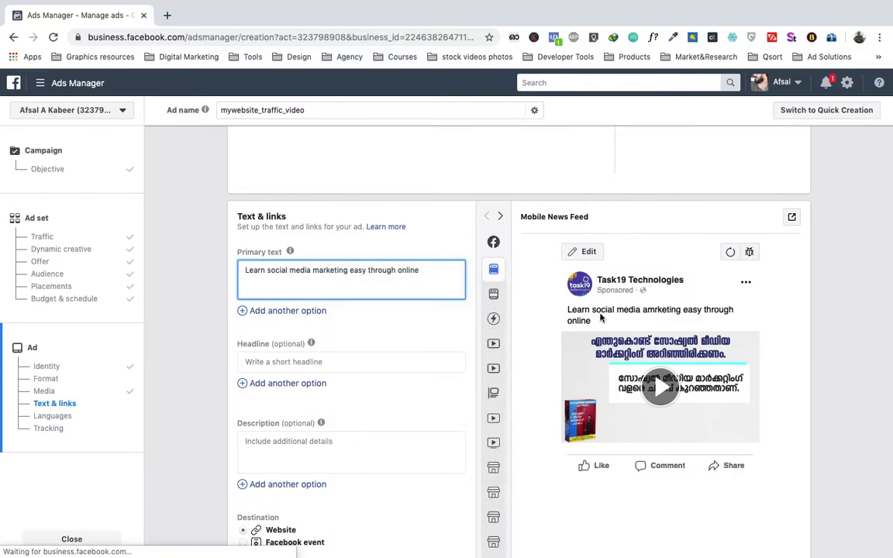
- Copy the primary text "Learn social media marketing easy through online" into the ad's headline
left_click(299, 362)
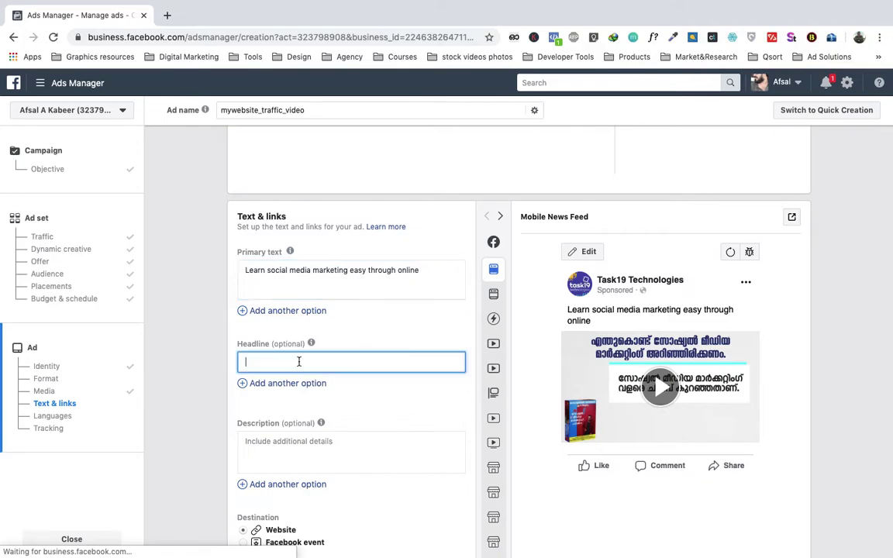
triple_click(309, 270)
key("super+c")
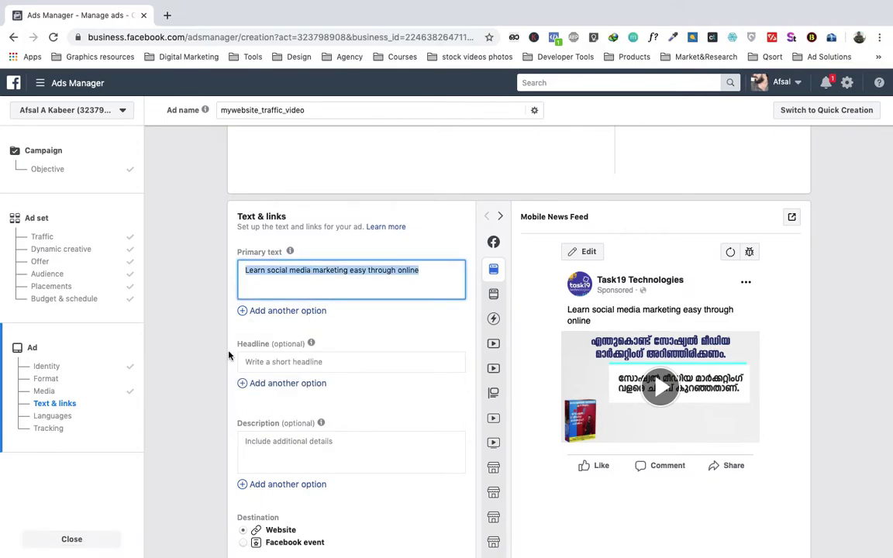
left_click(249, 365)
key("super+v")
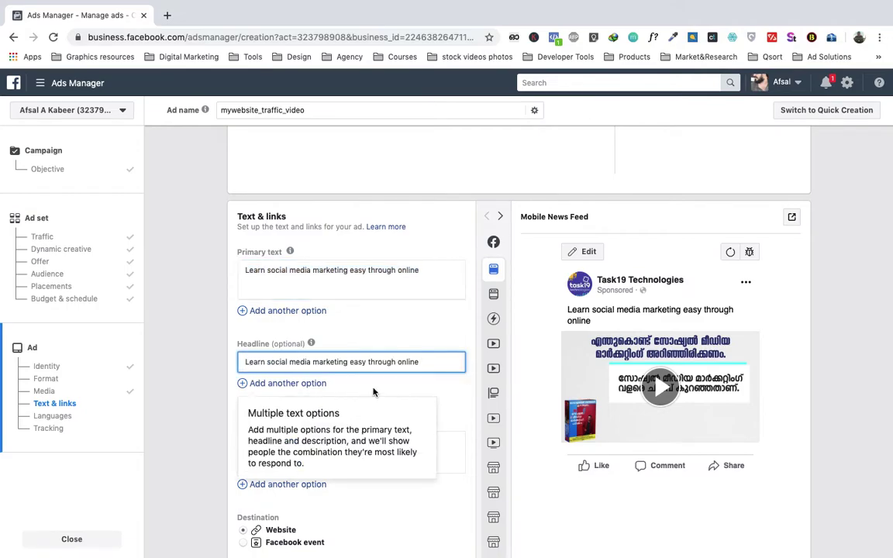
- Leave the description empty and enter task19.com/course/digitalmarketing as the ad's website URL
scroll(293, 398, "down", 2)
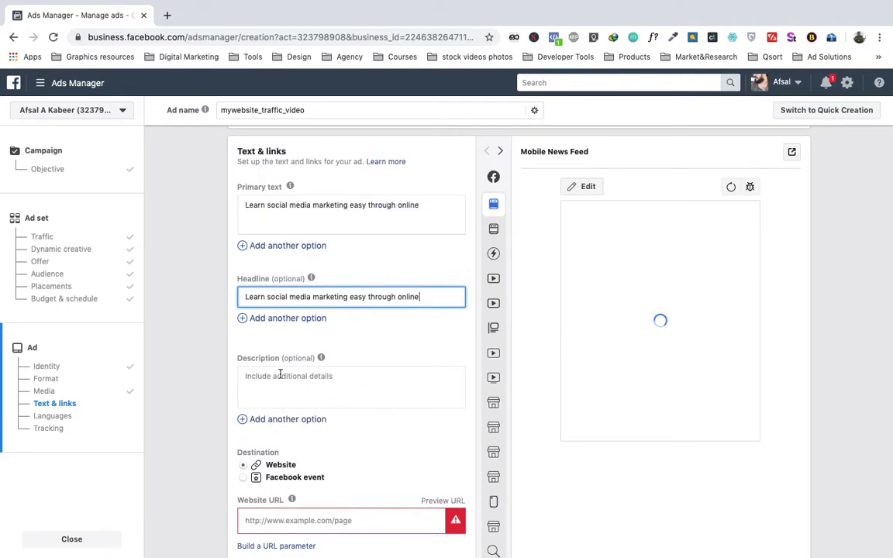
left_click(279, 374)
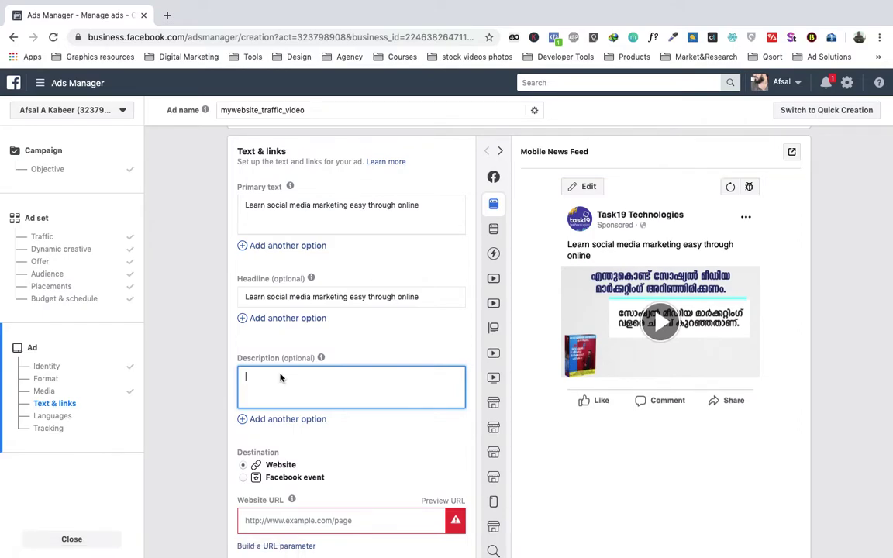
scroll(279, 374, "down", 1)
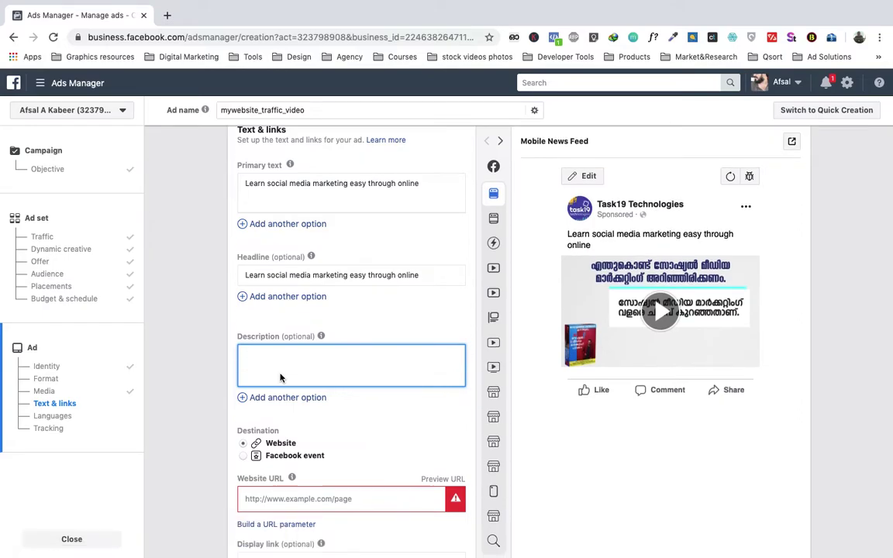
left_click(321, 499)
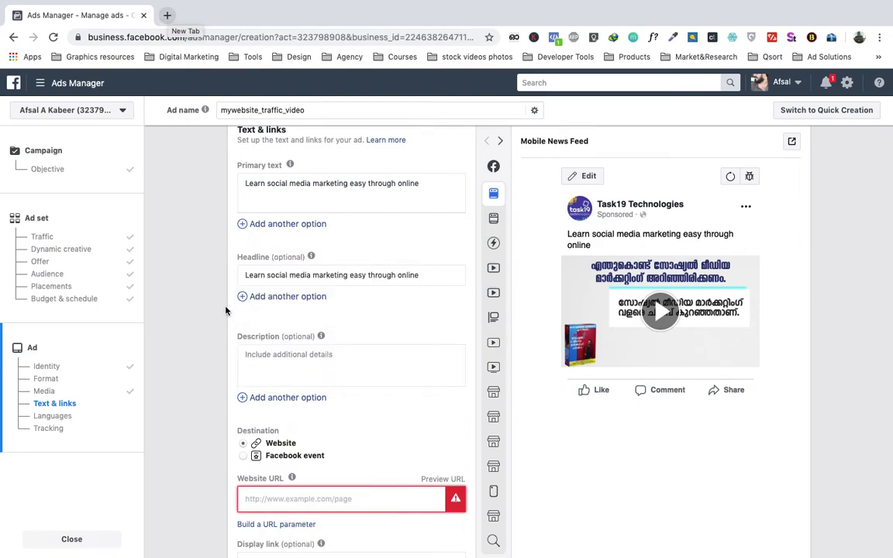
type("tas")
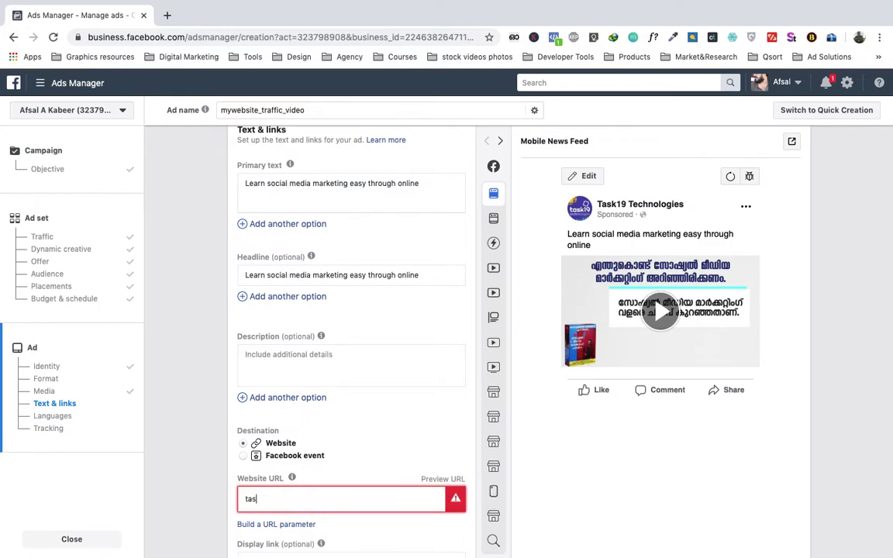
type("k19.com/cou")
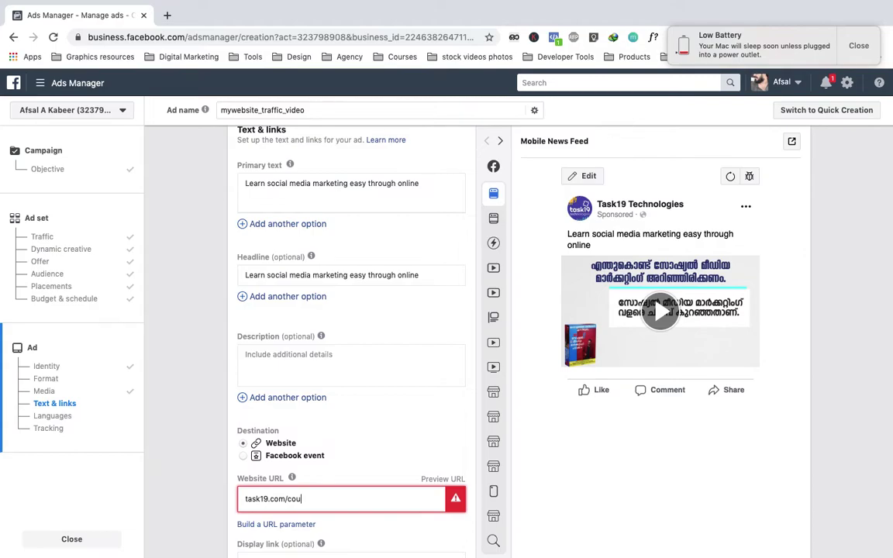
type("rse/dogotalmarketing")
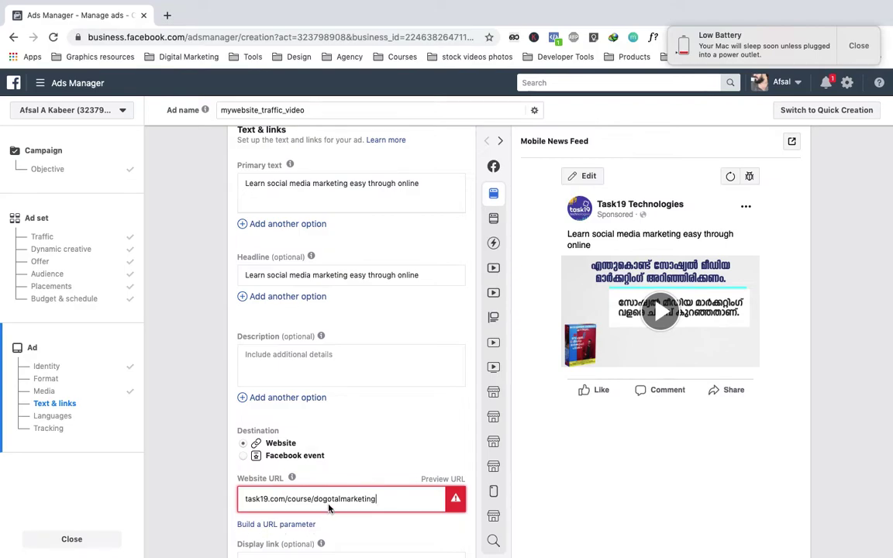
triple_click(321, 502)
left_click(322, 502)
key("BackSpace")
type("igi")
triple_click(329, 501)
key("BackSpace")
type("task19")
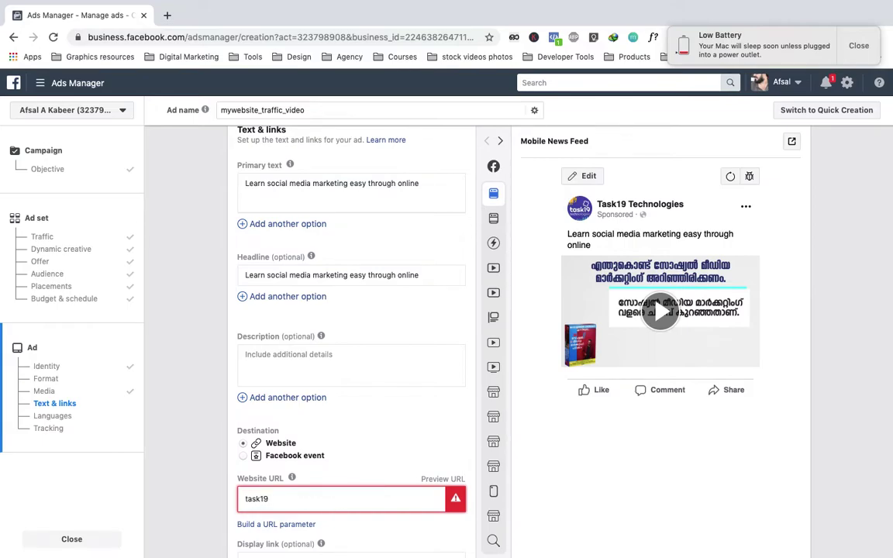
type(".com/course/digitalmarketing")
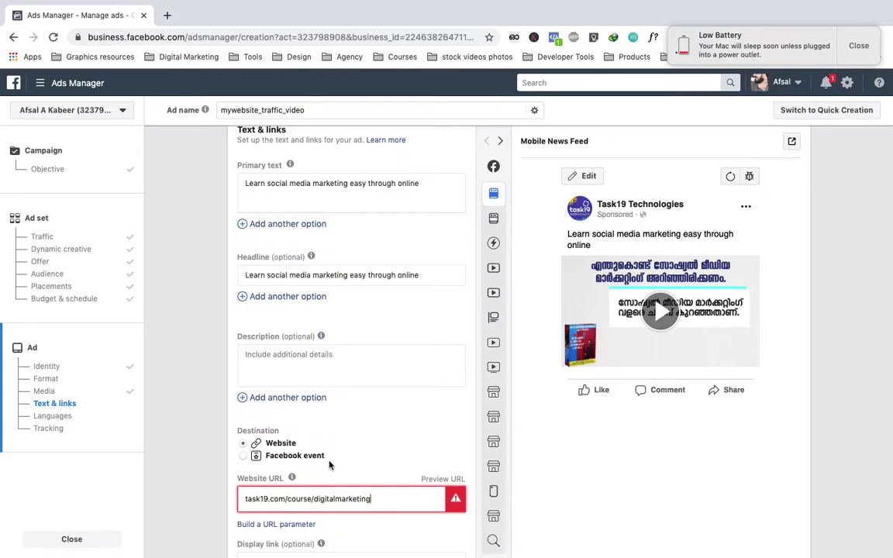
scroll(330, 464, "down", 2)
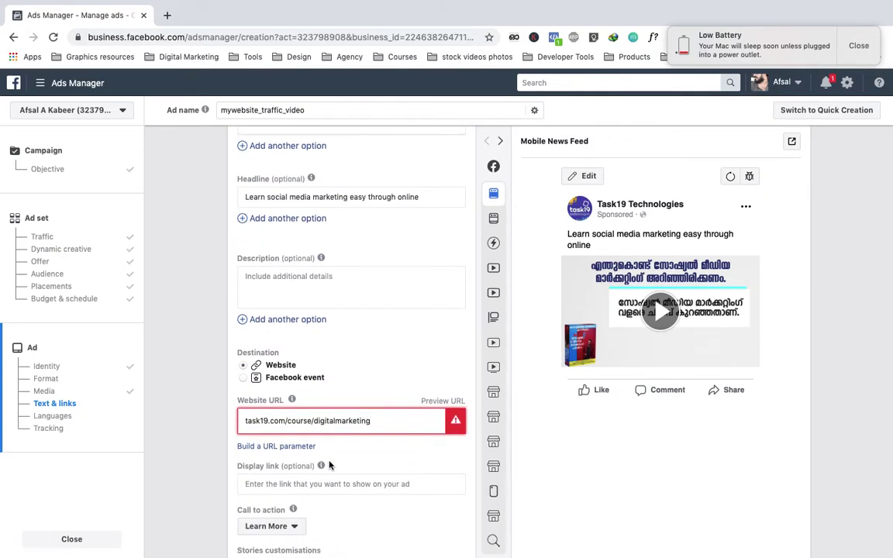
triple_click(247, 423)
left_click(247, 422)
type("www.")
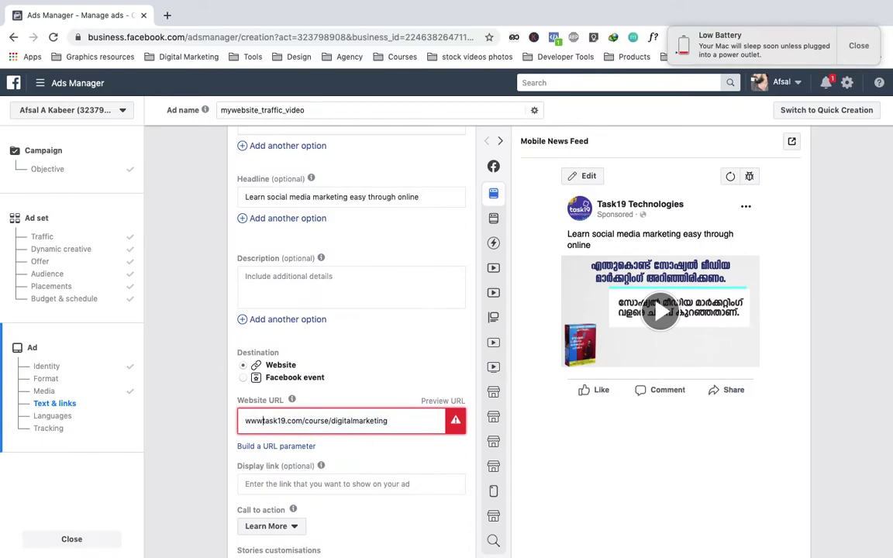
type("https://")
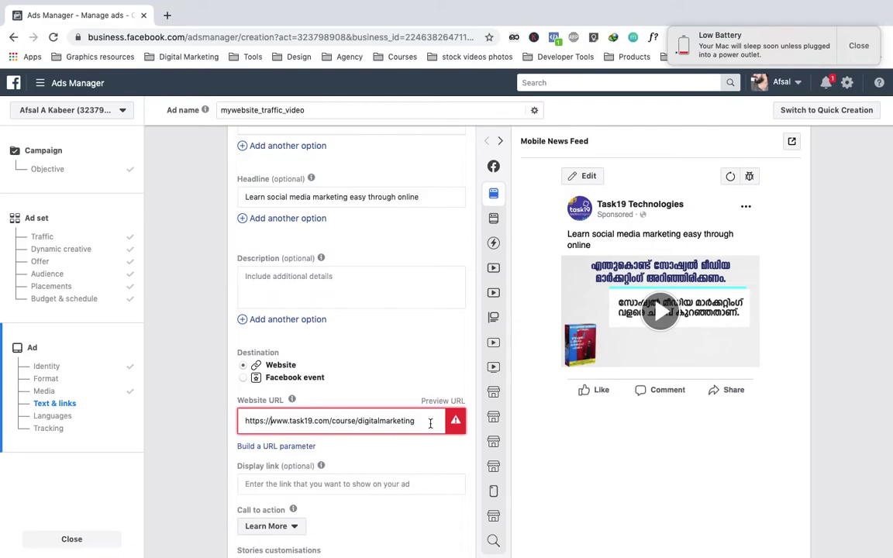
key("super+a")
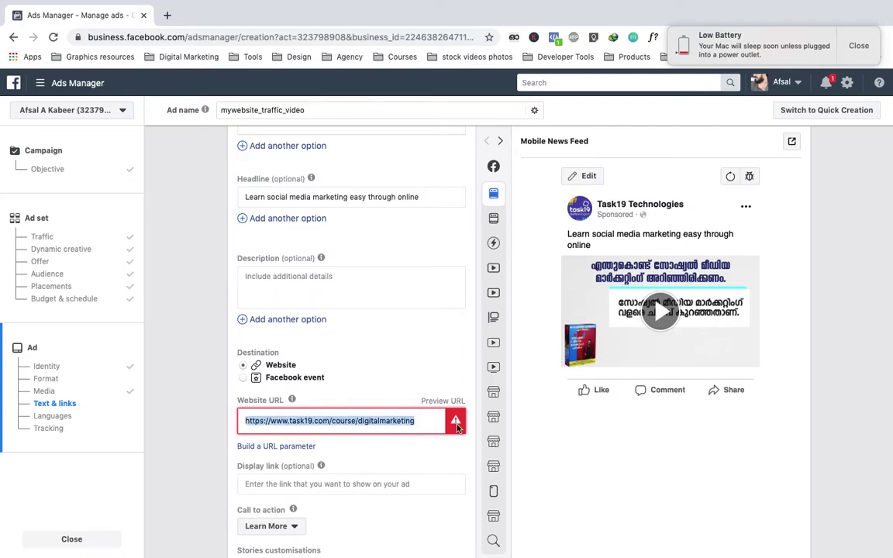
left_click(403, 441)
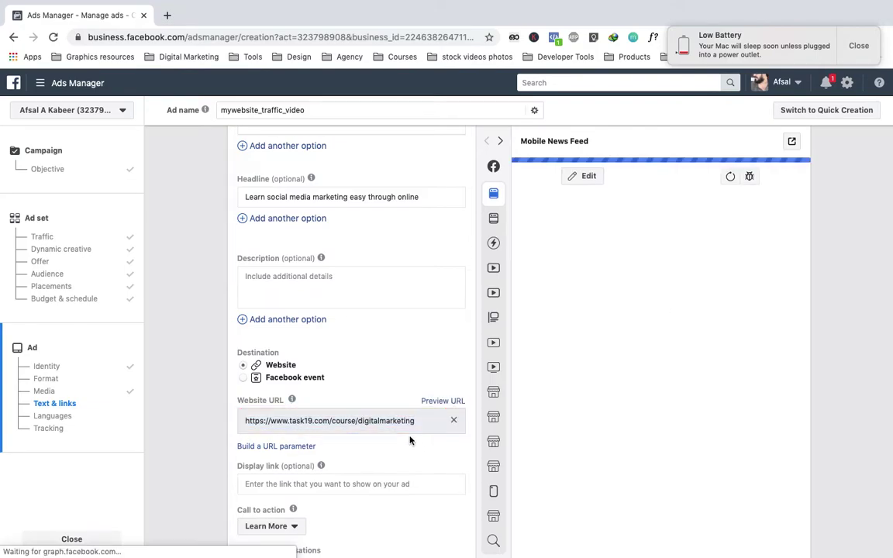
left_click(858, 45)
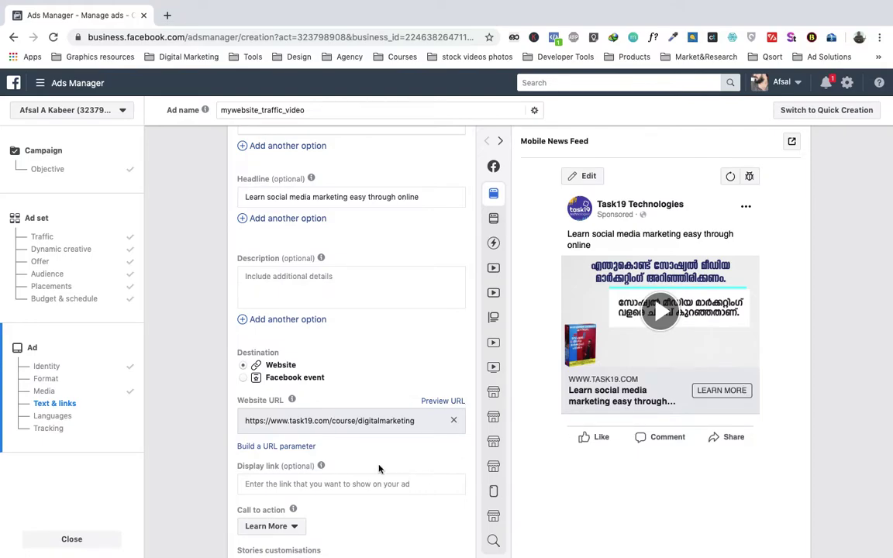
left_click(327, 487)
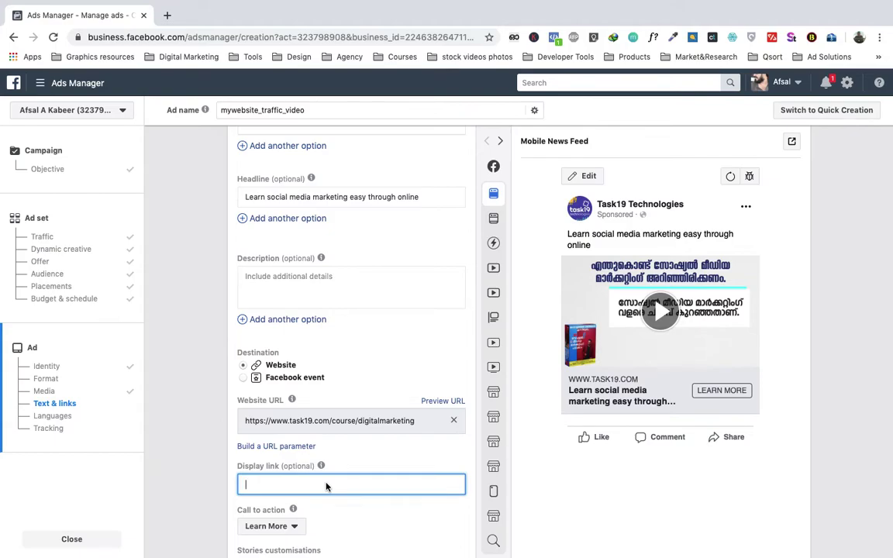
key("ctrl+v")
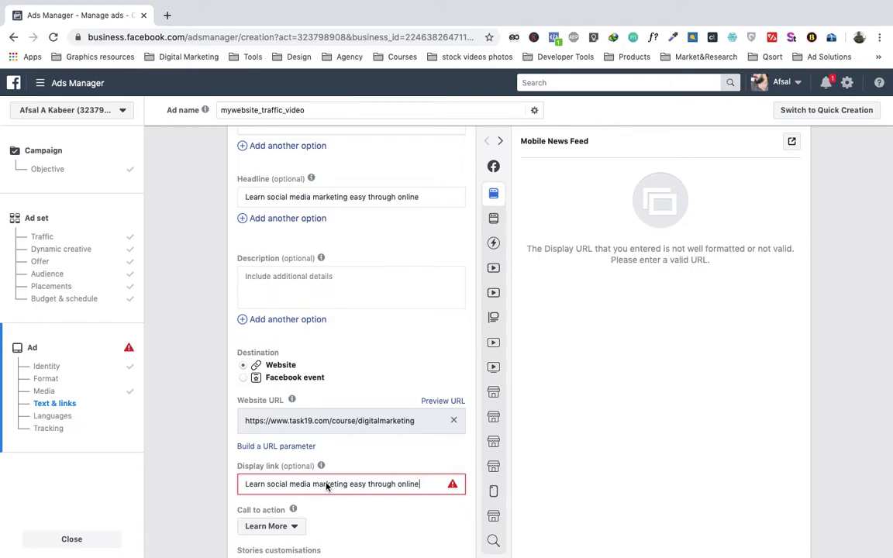
triple_click(327, 486)
key("BackSpace")
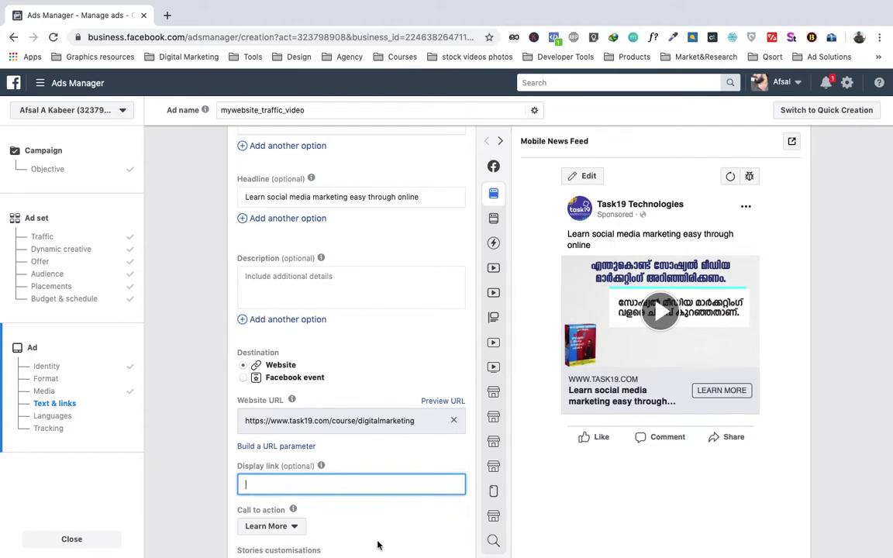
- Look through the call-to-action options, keeping Learn More, and review the remaining language and tracking settings of the ad
scroll(342, 488, "down", 1)
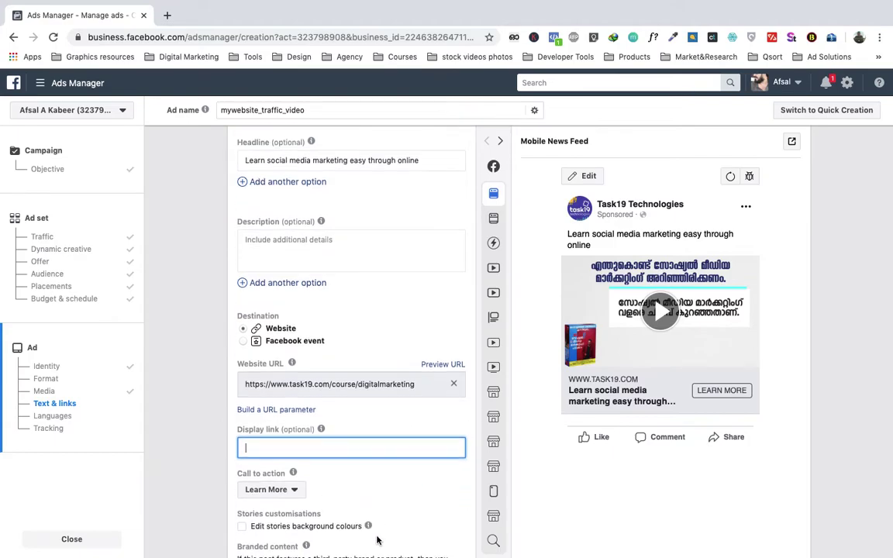
left_click(281, 491)
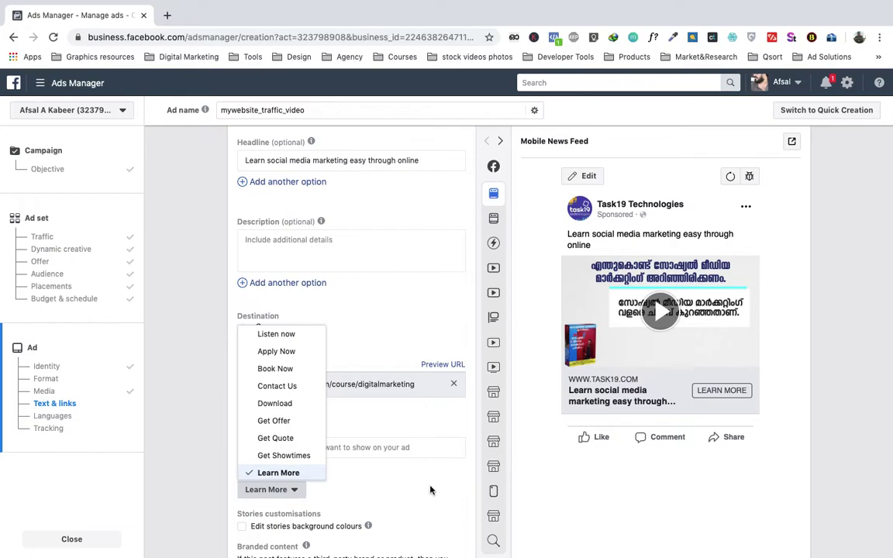
scroll(294, 391, "down", 3)
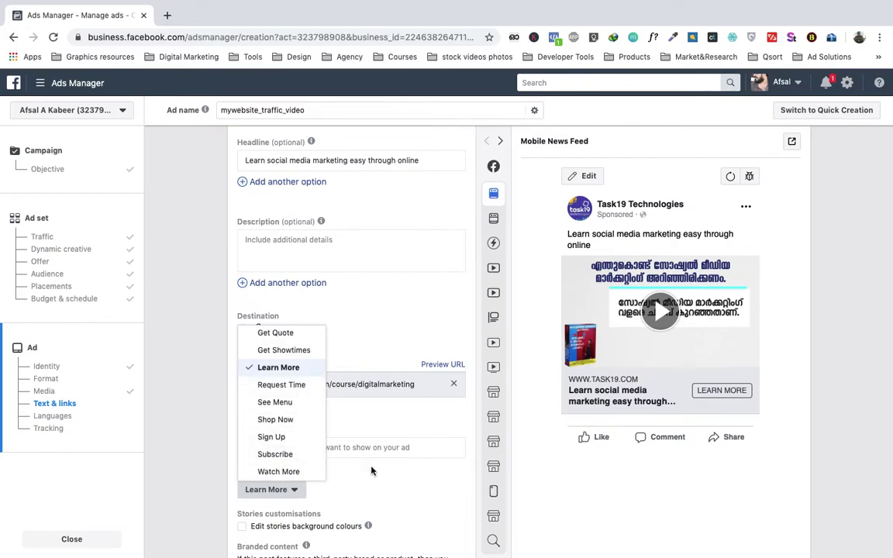
left_click(390, 505)
scroll(380, 498, "down", 1)
scroll(378, 497, "down", 5)
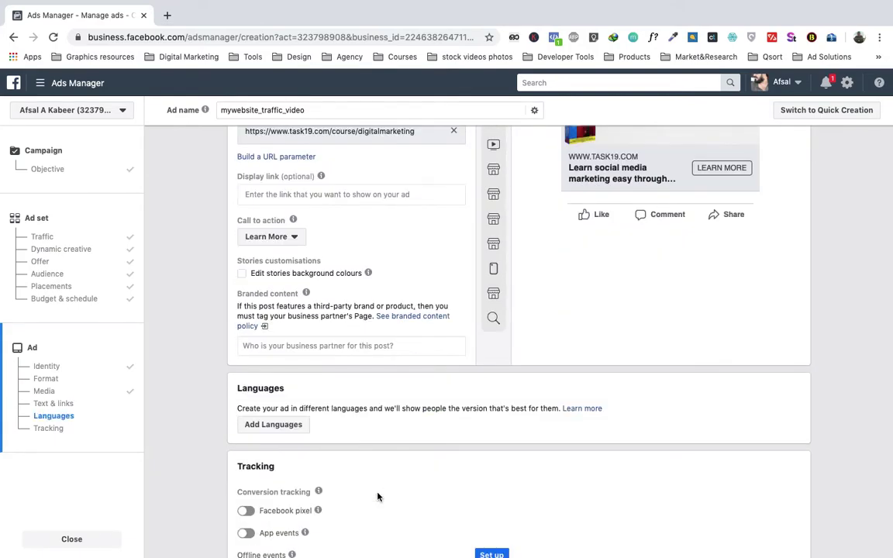
scroll(377, 497, "down", 5)
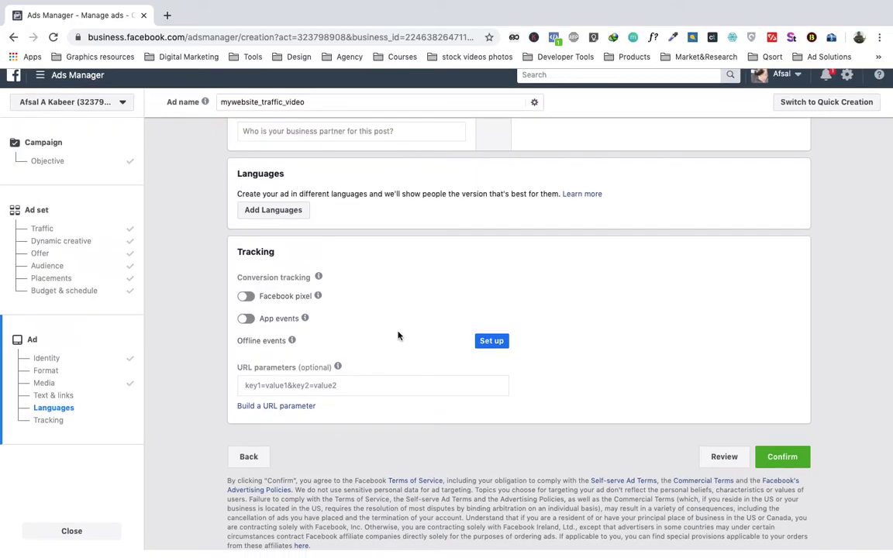
- Review the ad's settings from identity to tracking and confirm the Traffic_mywebsite campaign for publishing
scroll(397, 335, "up", 15)
scroll(400, 337, "up", 5)
scroll(706, 391, "down", 5)
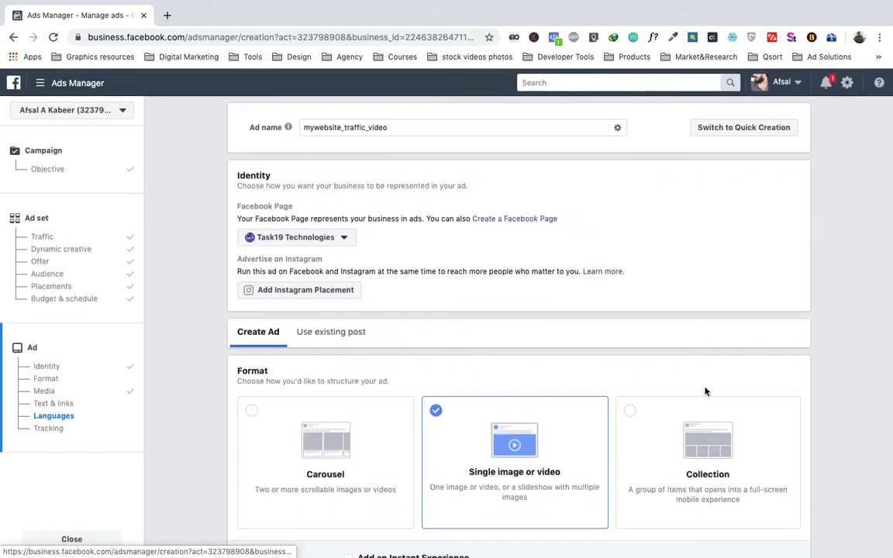
scroll(705, 391, "down", 10)
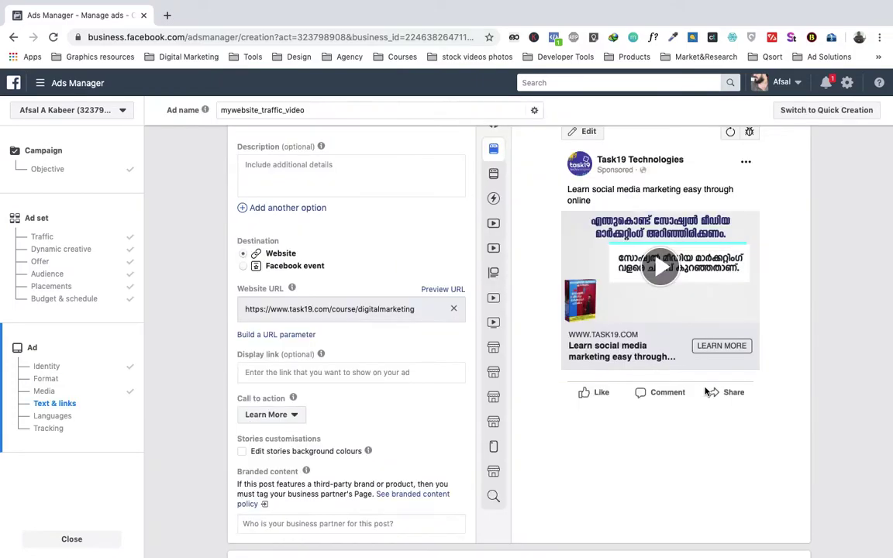
scroll(705, 391, "down", 5)
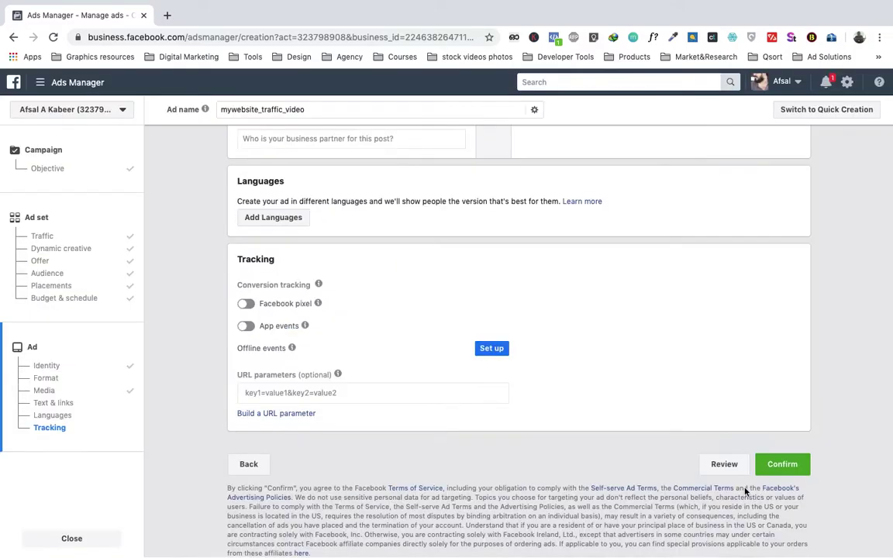
left_click(782, 465)
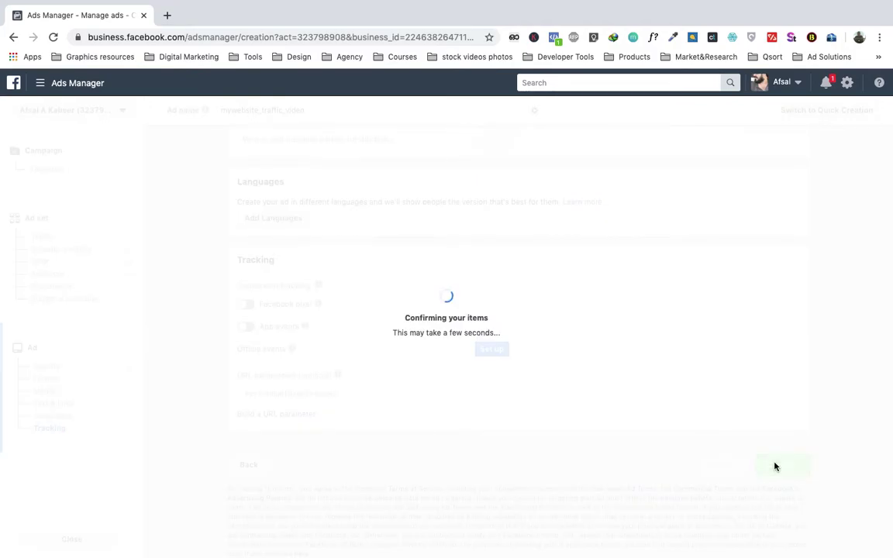
- Turn off the Traffic_mywebsite campaign in the campaigns list
mouse_move(608, 4)
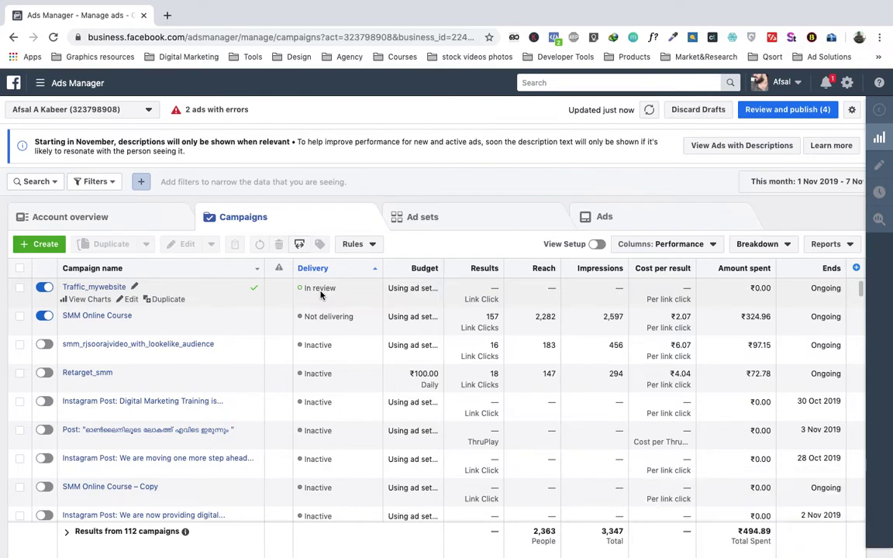
left_click(45, 288)
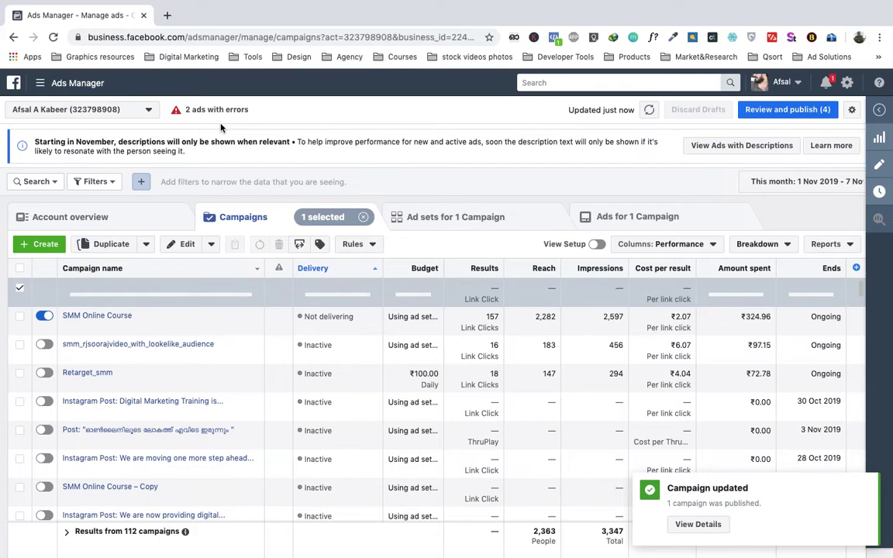
- View the Facebook pixels among the measurement tools and open the Events Manager overview of all data sources
left_click(41, 83)
left_click(101, 383)
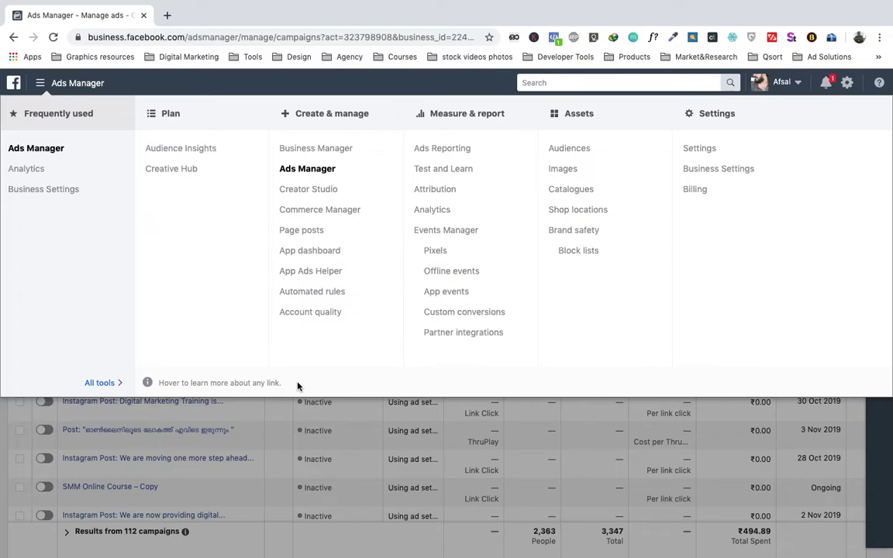
mouse_move(437, 254)
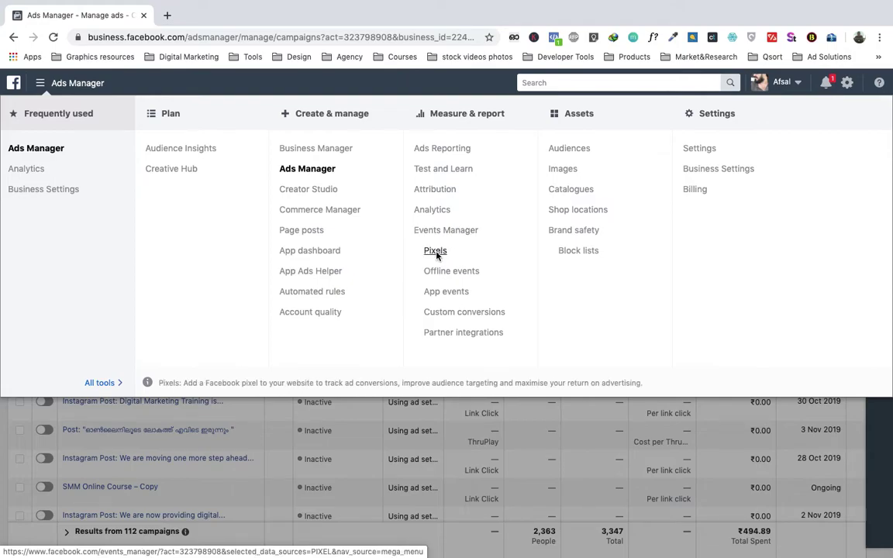
left_click(437, 254)
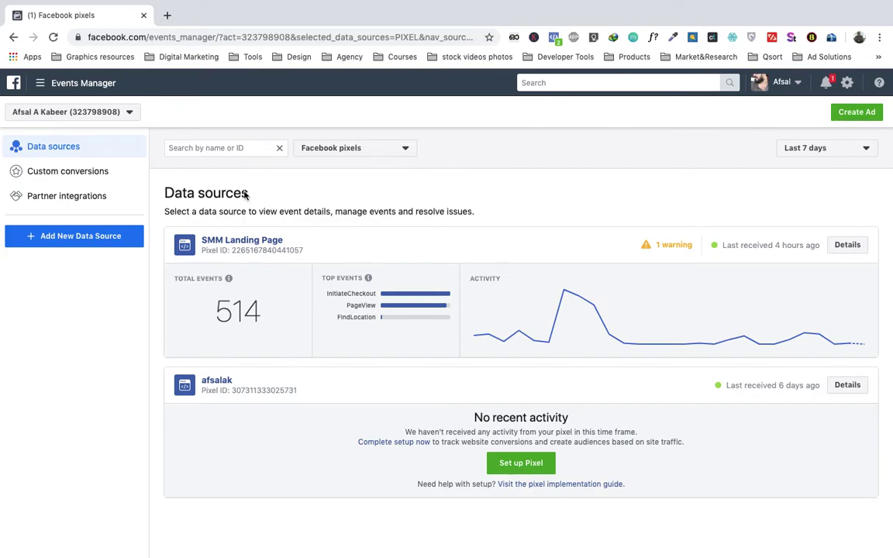
left_click(42, 83)
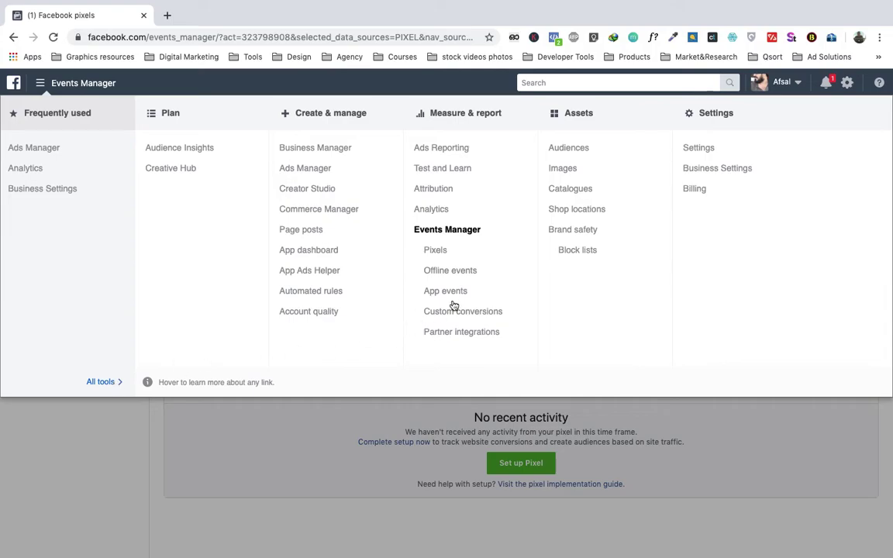
left_click(431, 231)
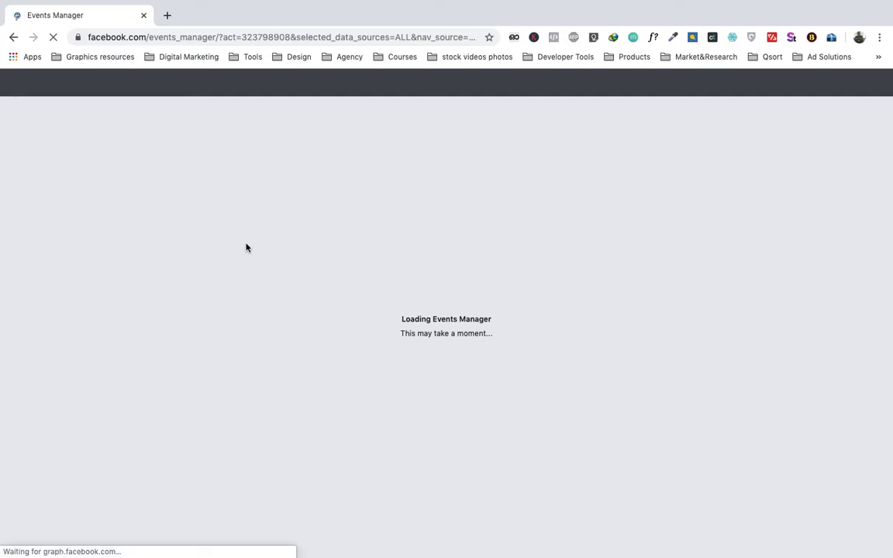
- Open the Audiences asset page and look through the full list of saved, custom and lookalike audiences
left_click(40, 90)
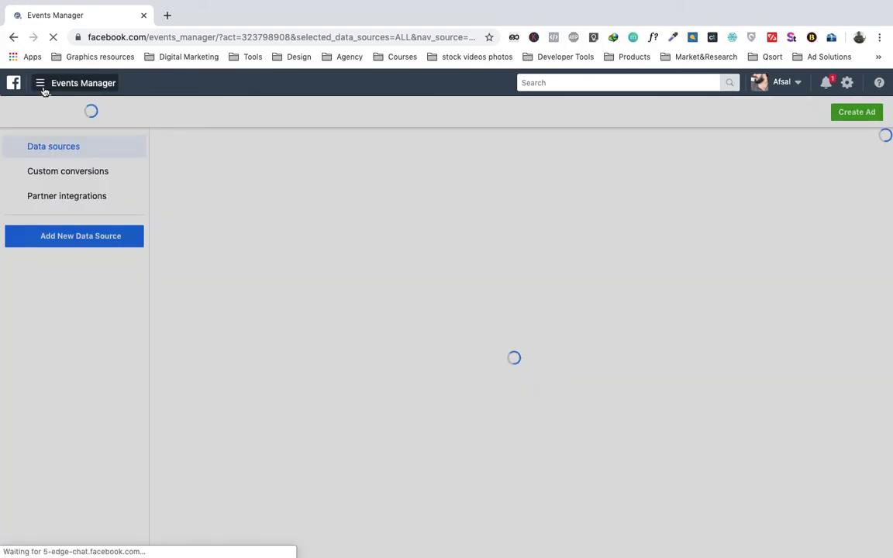
left_click(40, 84)
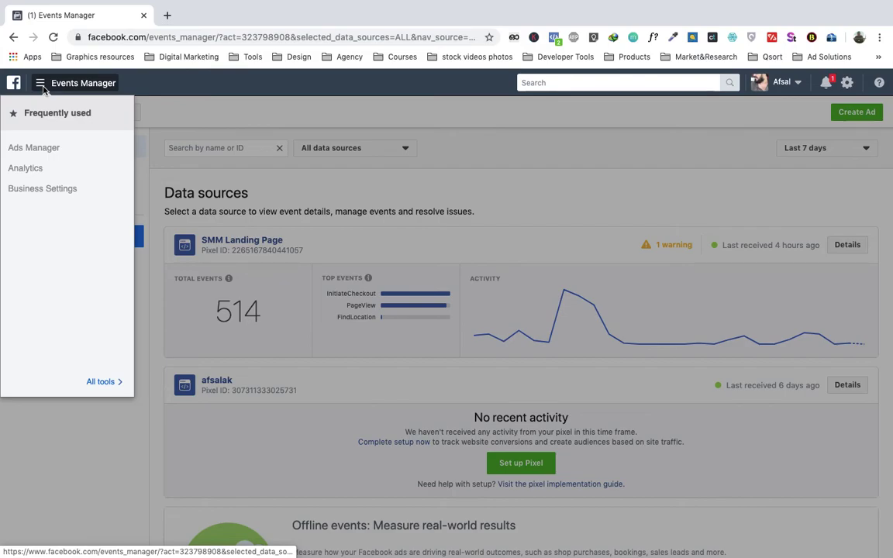
left_click(103, 382)
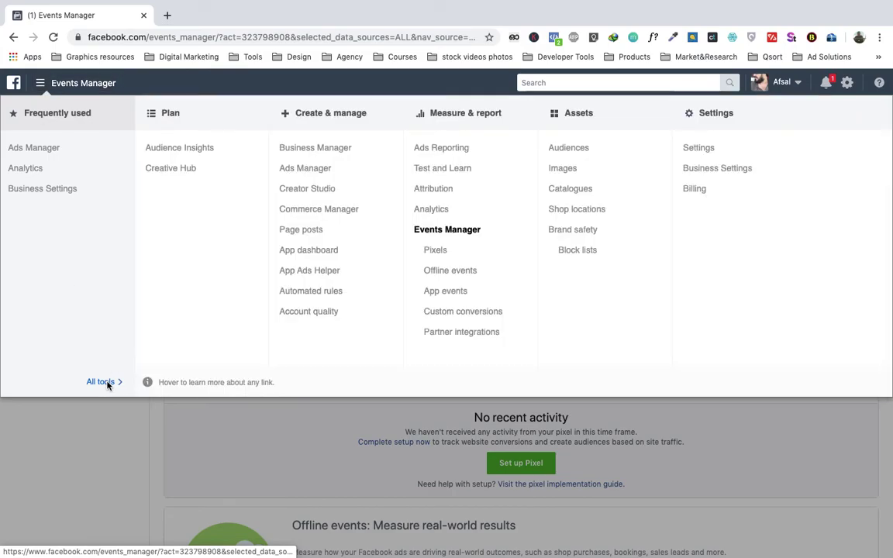
left_click(568, 152)
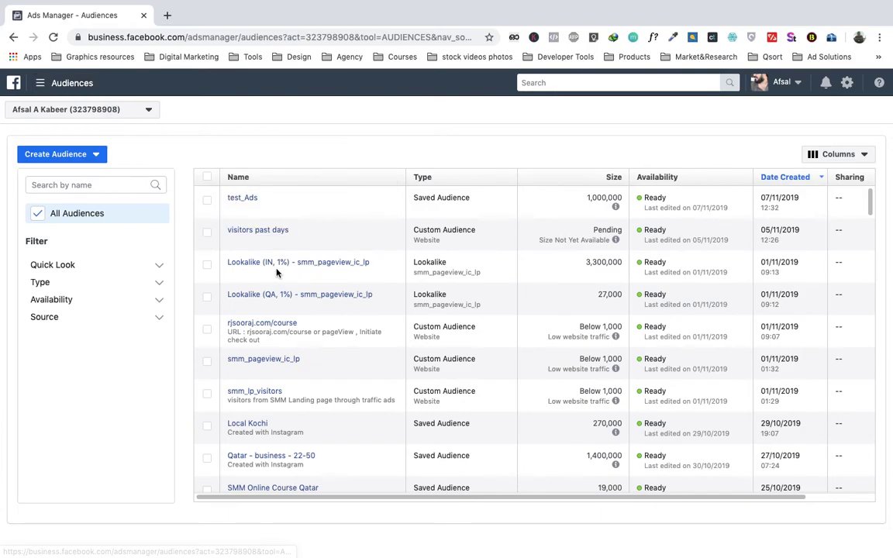
scroll(277, 271, "down", 15)
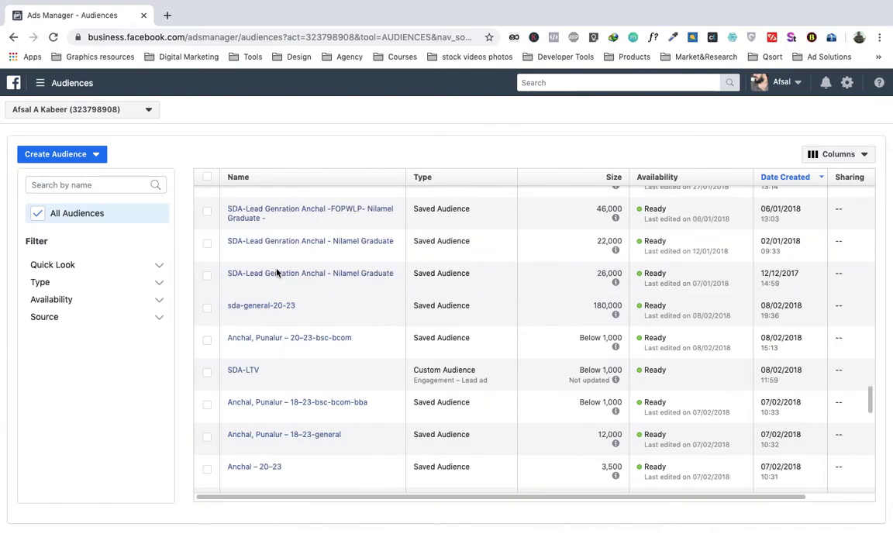
scroll(277, 272, "up", 15)
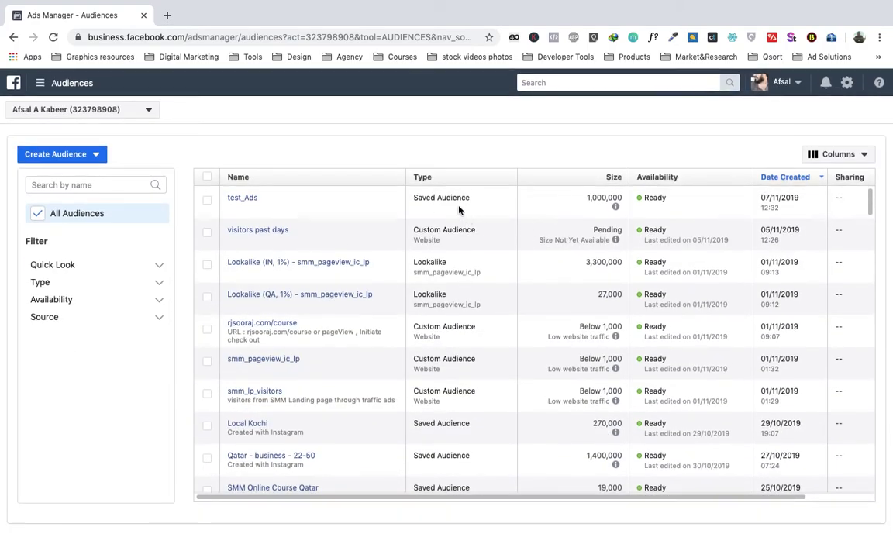